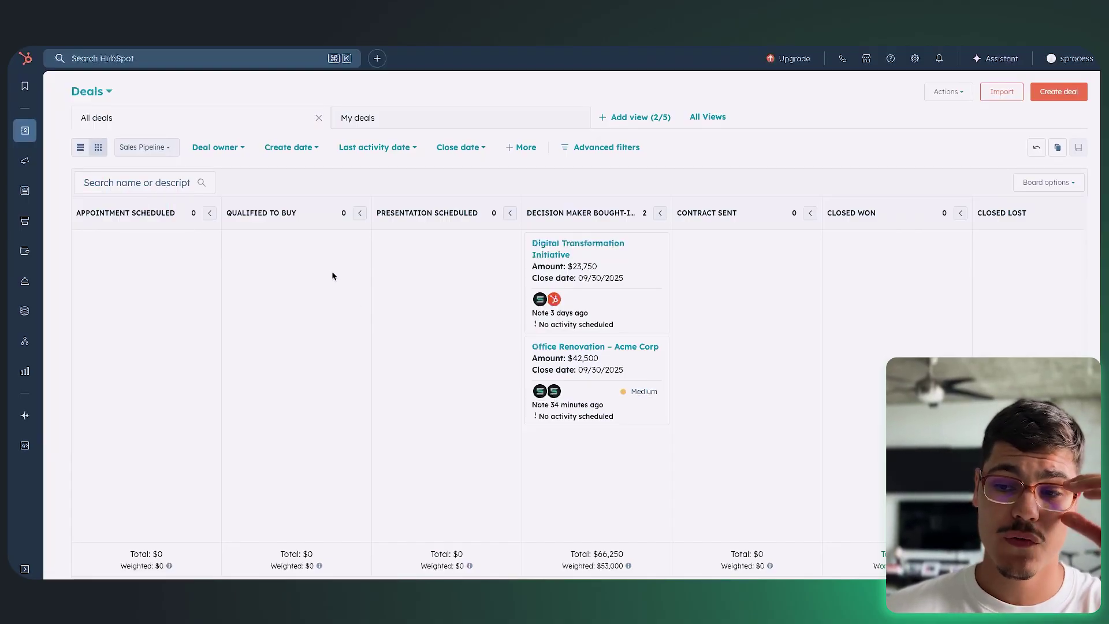
# Switch to Docusign and open the document of the Demo Contract Agreement template
pyautogui.hscroll(1, 332, 276)
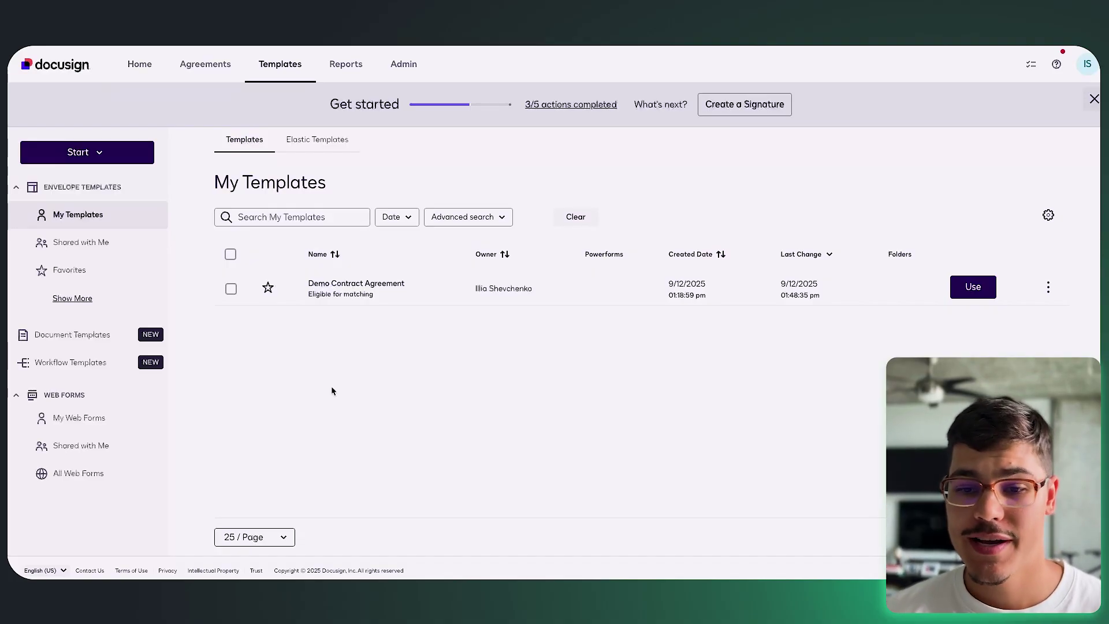
pyautogui.click(361, 289)
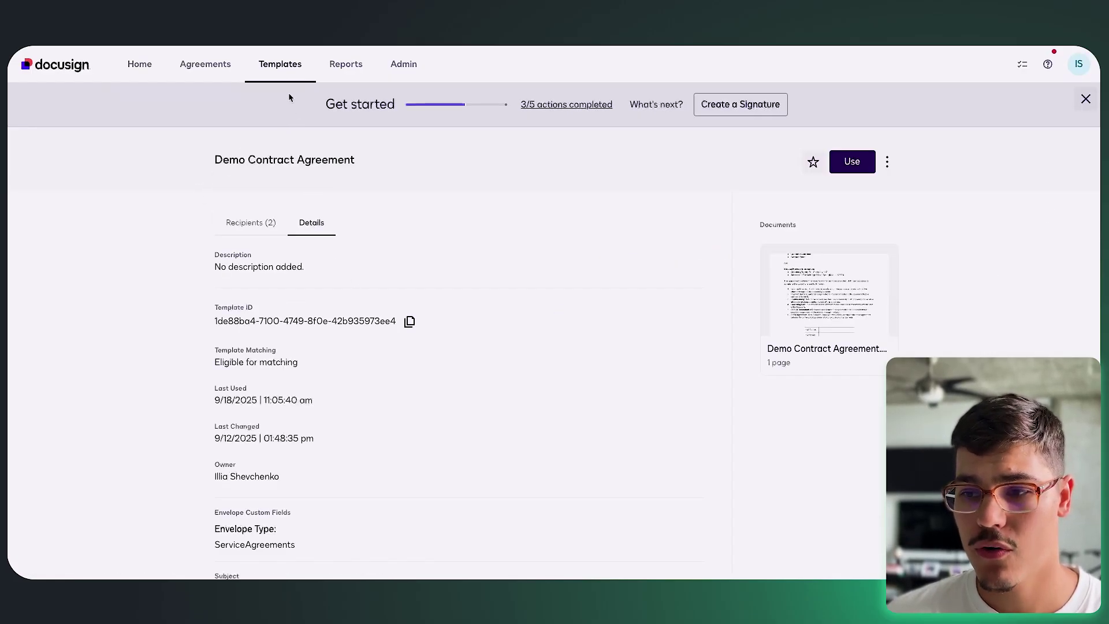
pyautogui.click(840, 347)
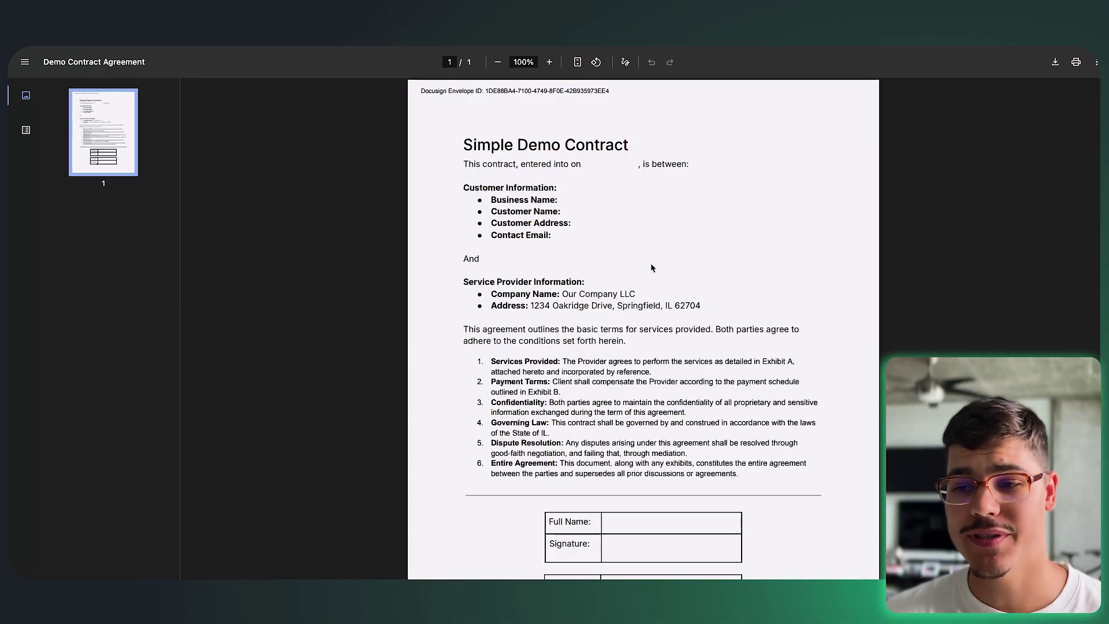
# Read through the contract template, examining the customer information placeholders, the service provider section and the signature blocks
pyautogui.scroll(-1, 651, 278)
pyautogui.scroll(-1, 652, 276)
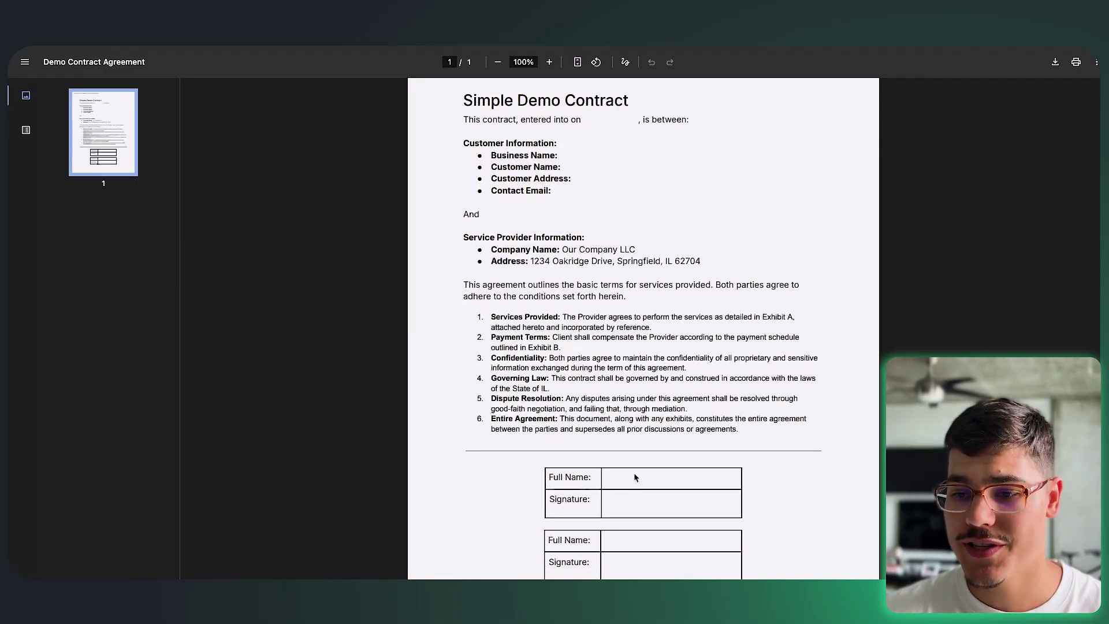
pyautogui.scroll(1, 634, 478)
pyautogui.moveTo(491, 174); pyautogui.dragTo(543, 213)
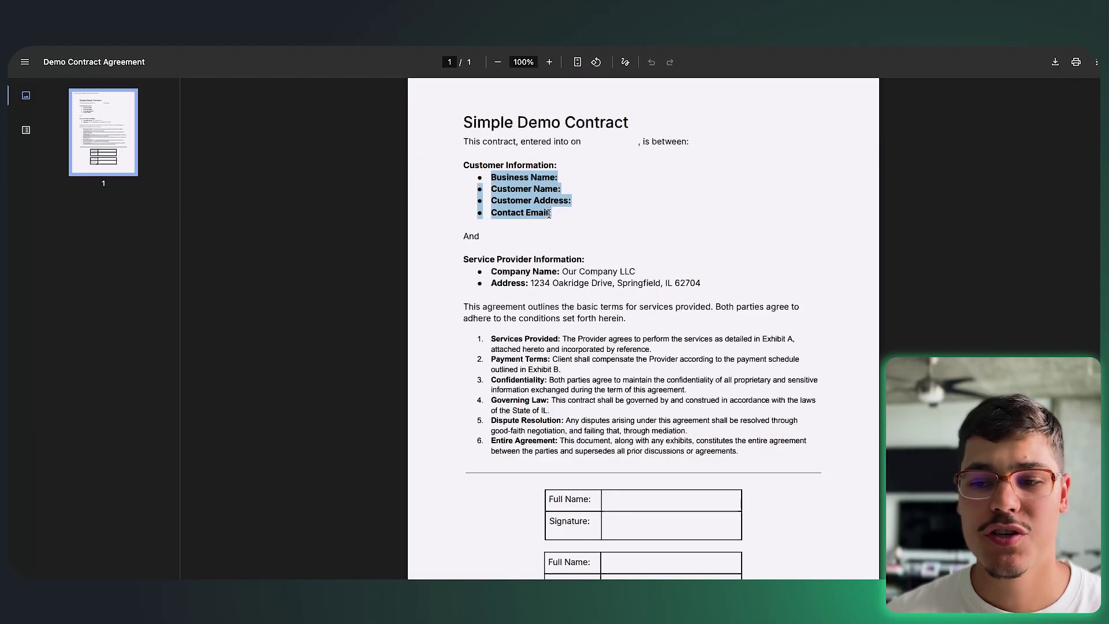
pyautogui.click(558, 181)
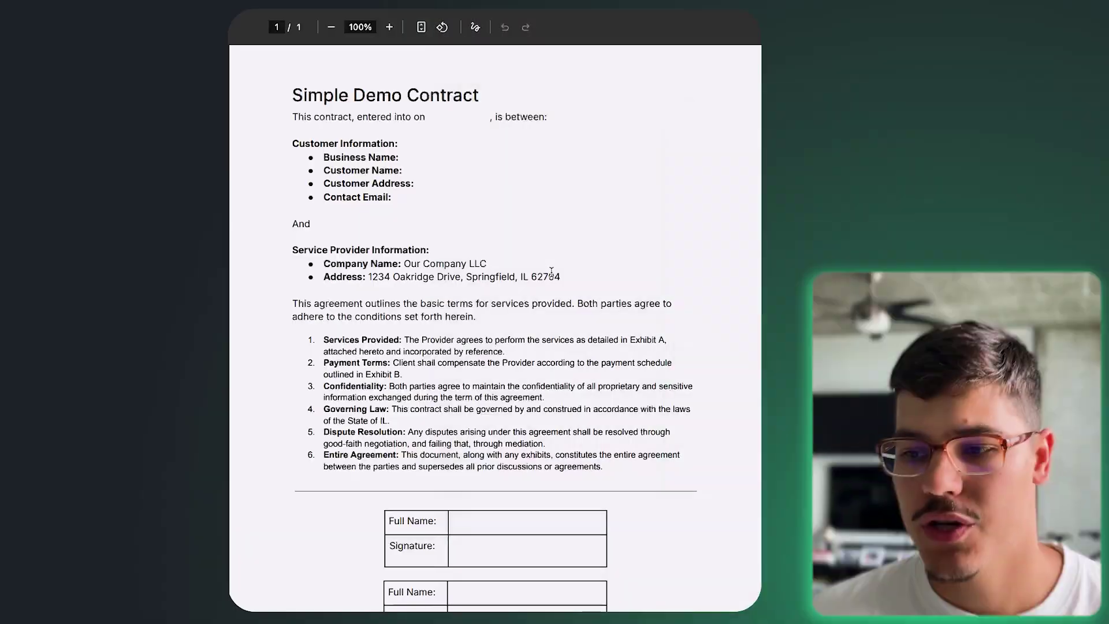
pyautogui.moveTo(551, 272); pyautogui.dragTo(258, 252)
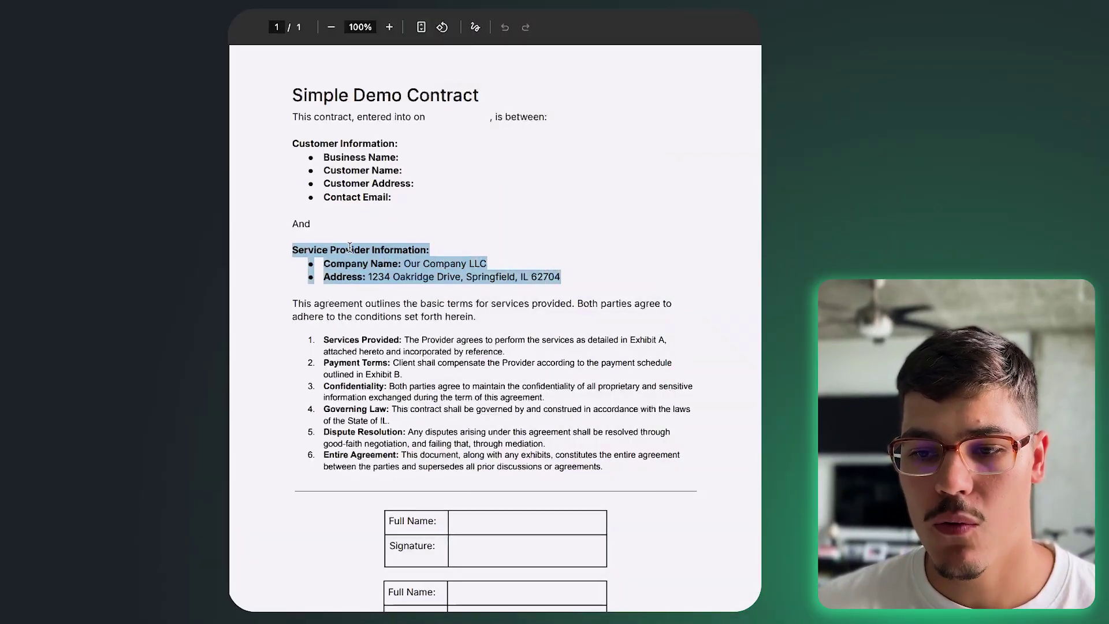
pyautogui.click(359, 276)
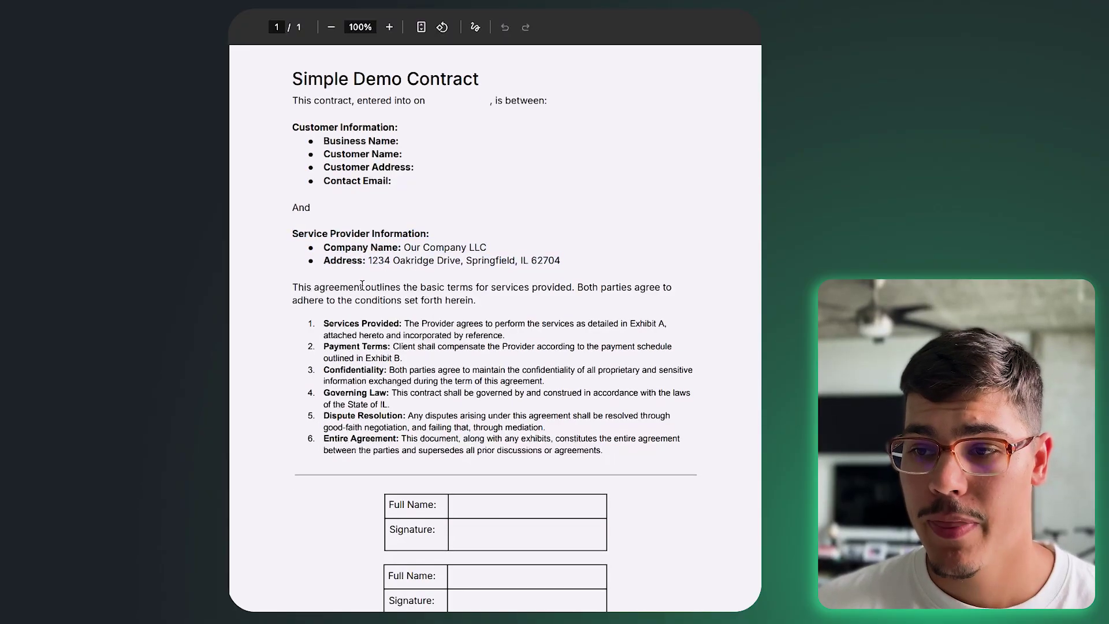
pyautogui.scroll(-1, 427, 336)
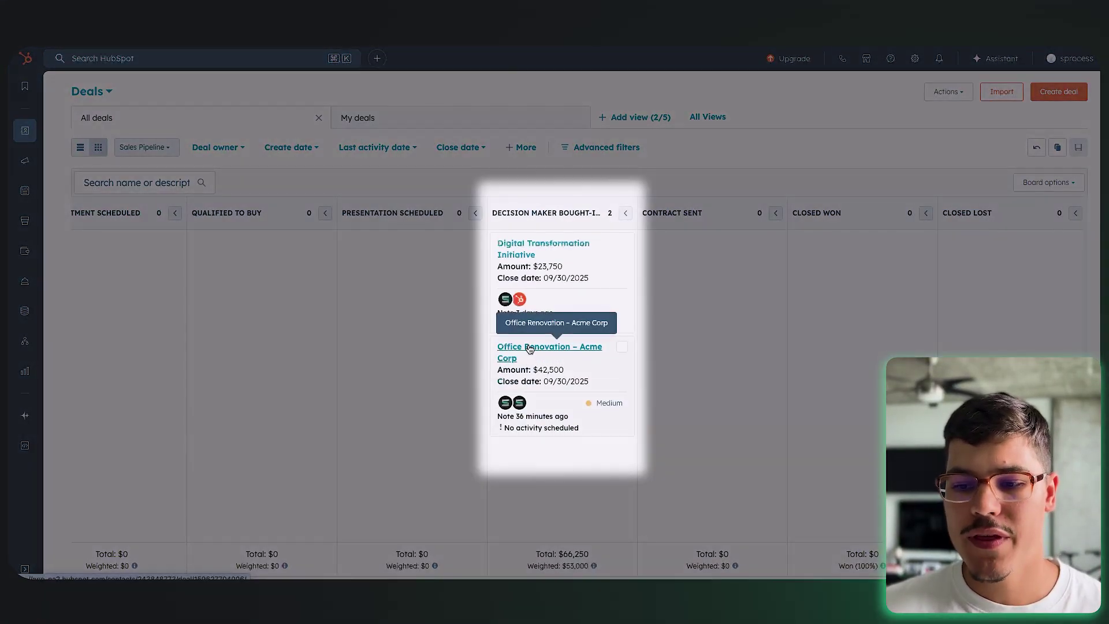
# In HubSpot, set Trigger Contract Sending to Yes on the Office Renovation – Acme Corp deal and look at its associated contact and company
pyautogui.click(529, 349)
pyautogui.scroll(-3, 144, 314)
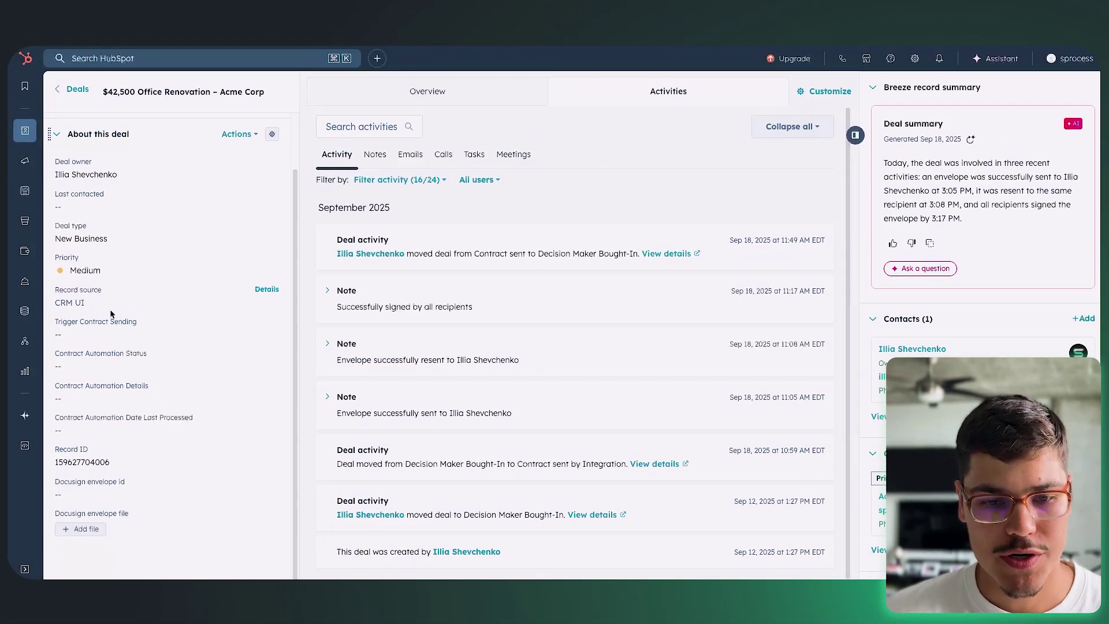
pyautogui.click(92, 333)
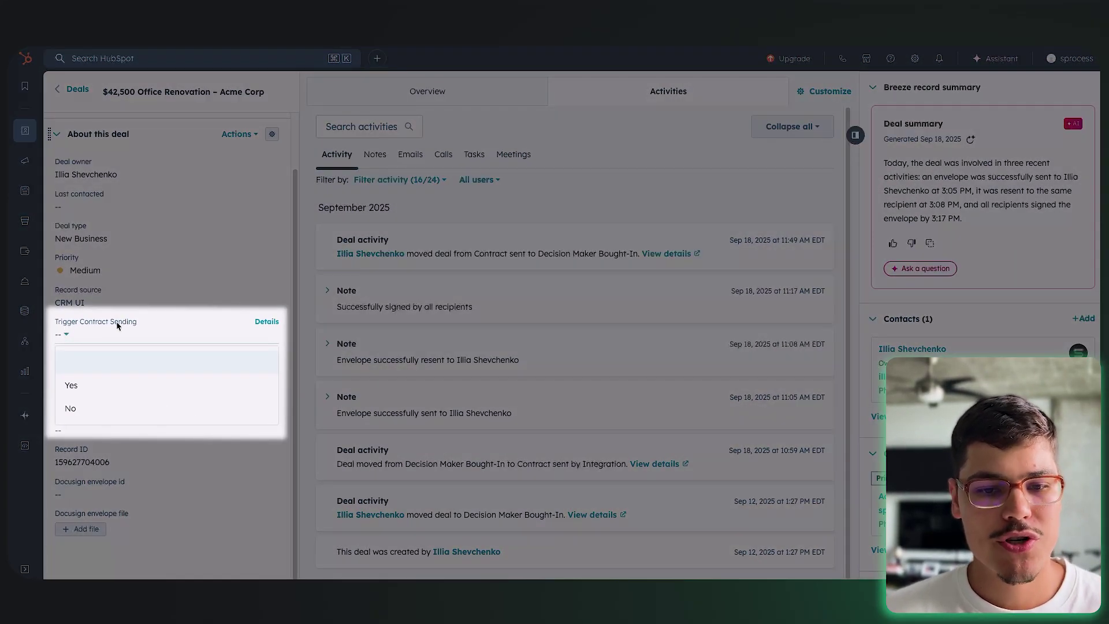
pyautogui.click(91, 389)
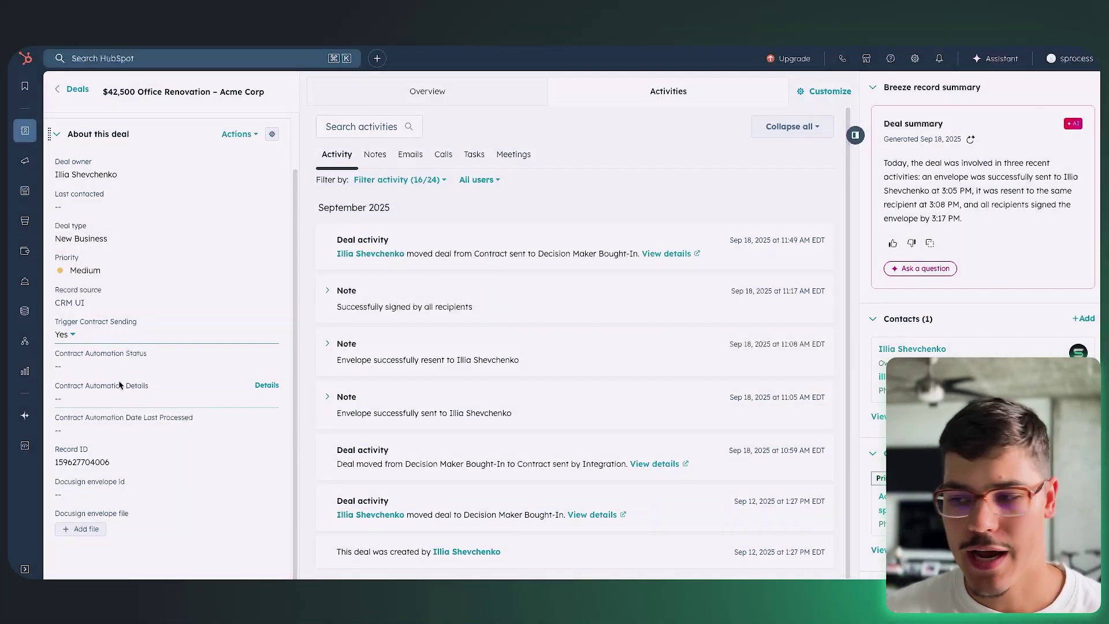
pyautogui.scroll(-1, 950, 337)
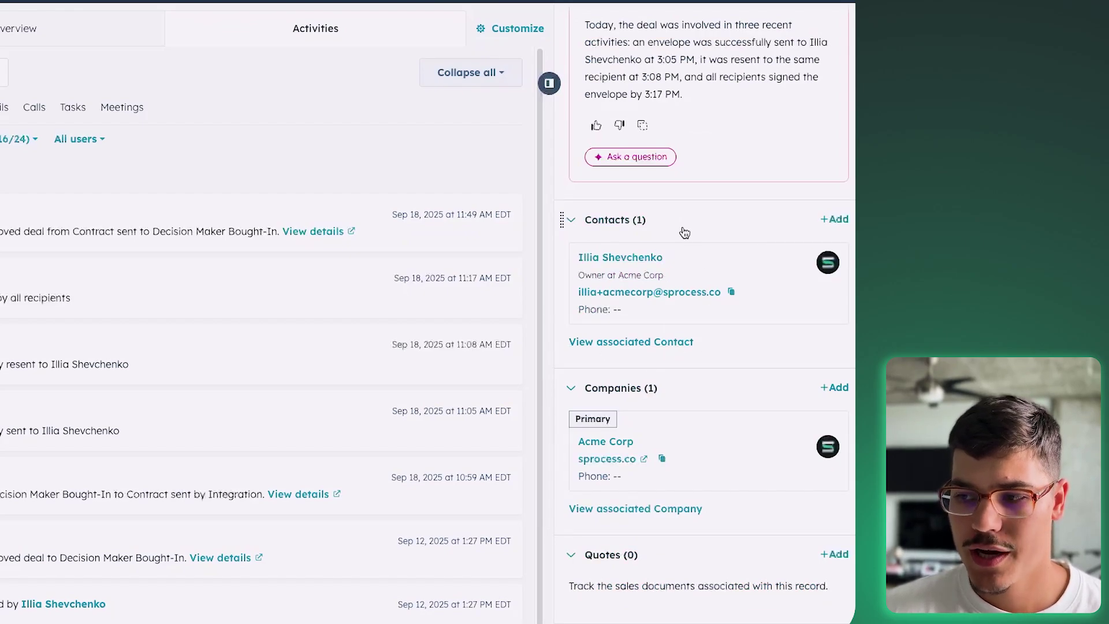
pyautogui.moveTo(679, 254)
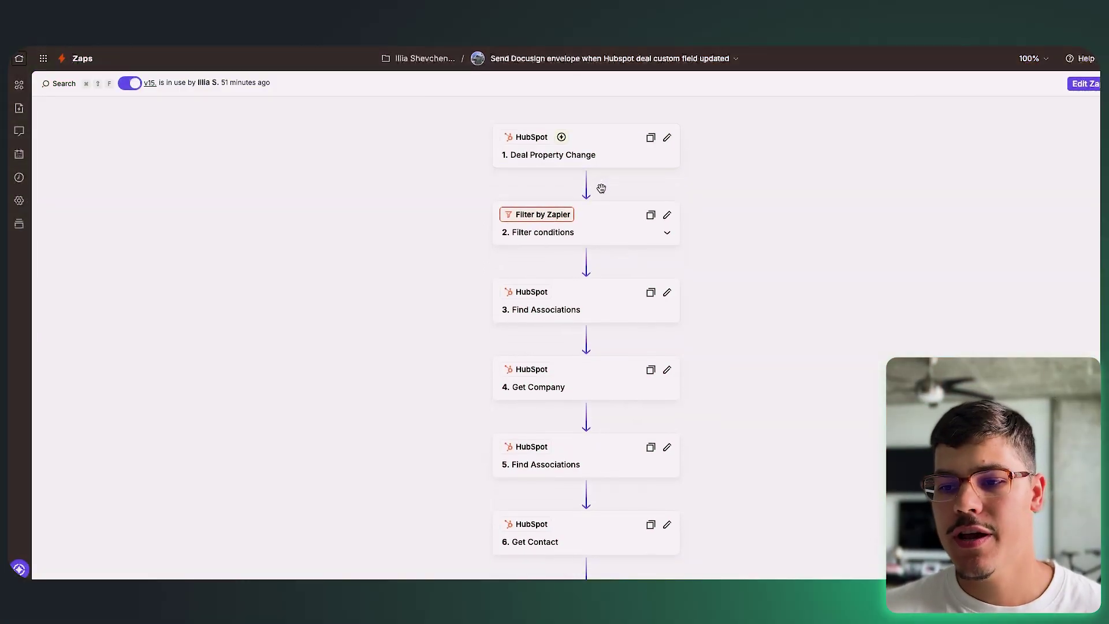
# Switch to Zapier and review the Docusign envelope Zap from its Deal Property Change trigger through the steps of Path A and Path B
pyautogui.scroll(-1, 562, 166)
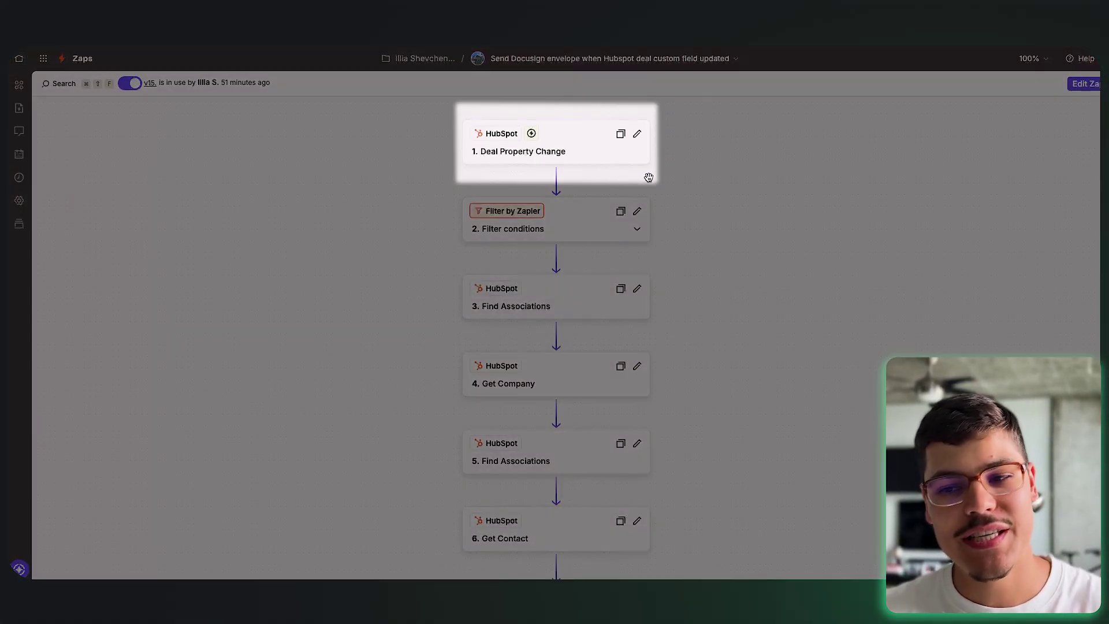
pyautogui.scroll(-2, 649, 184)
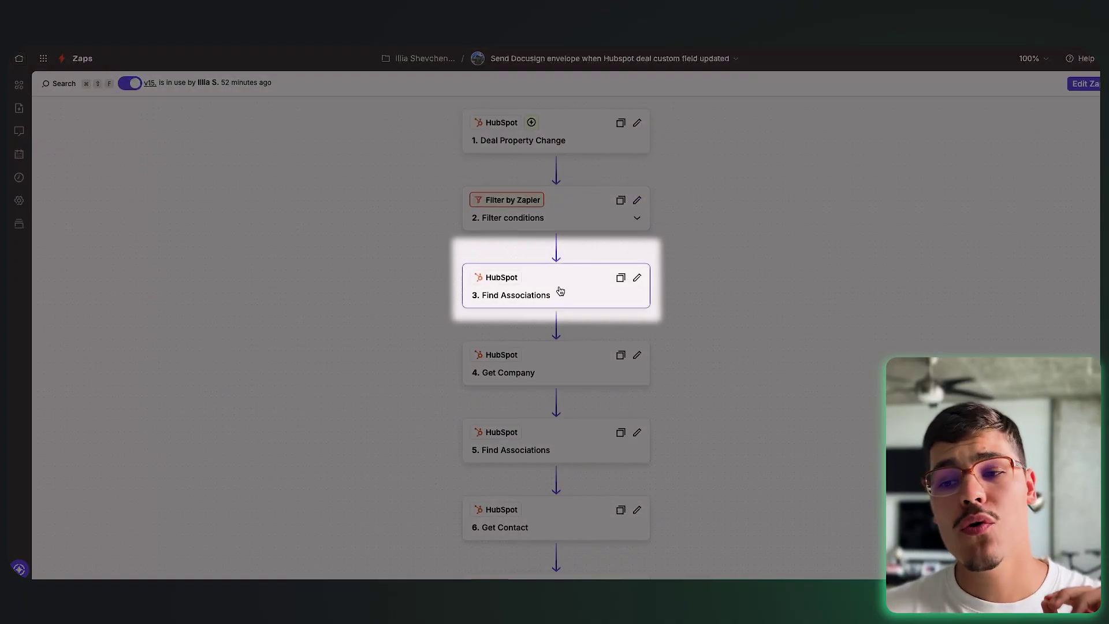
pyautogui.scroll(-2, 563, 292)
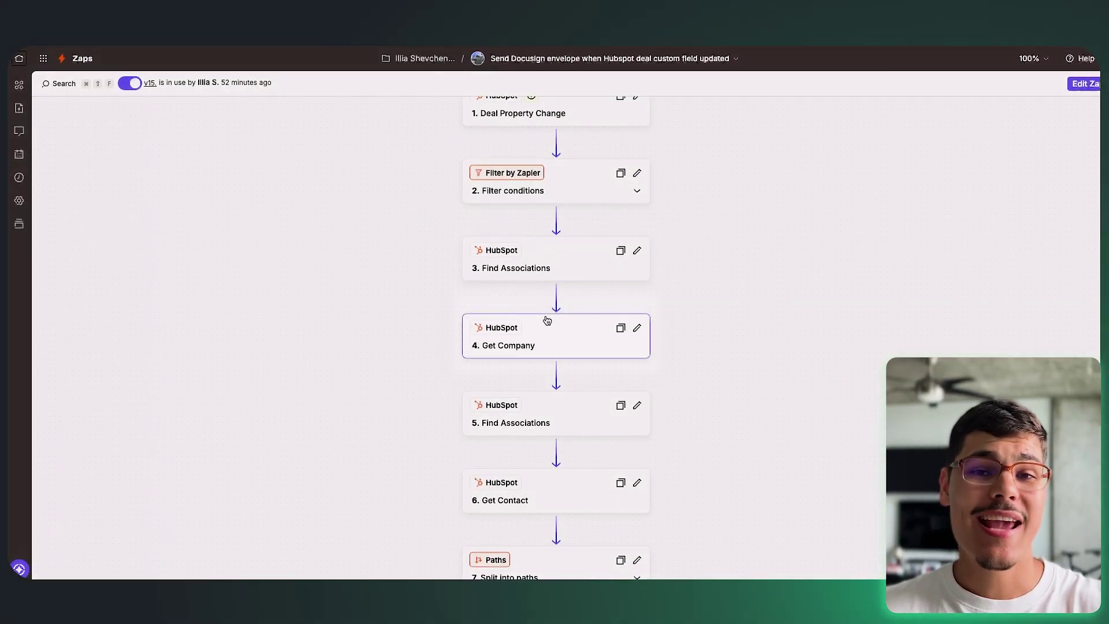
pyautogui.scroll(-2, 547, 321)
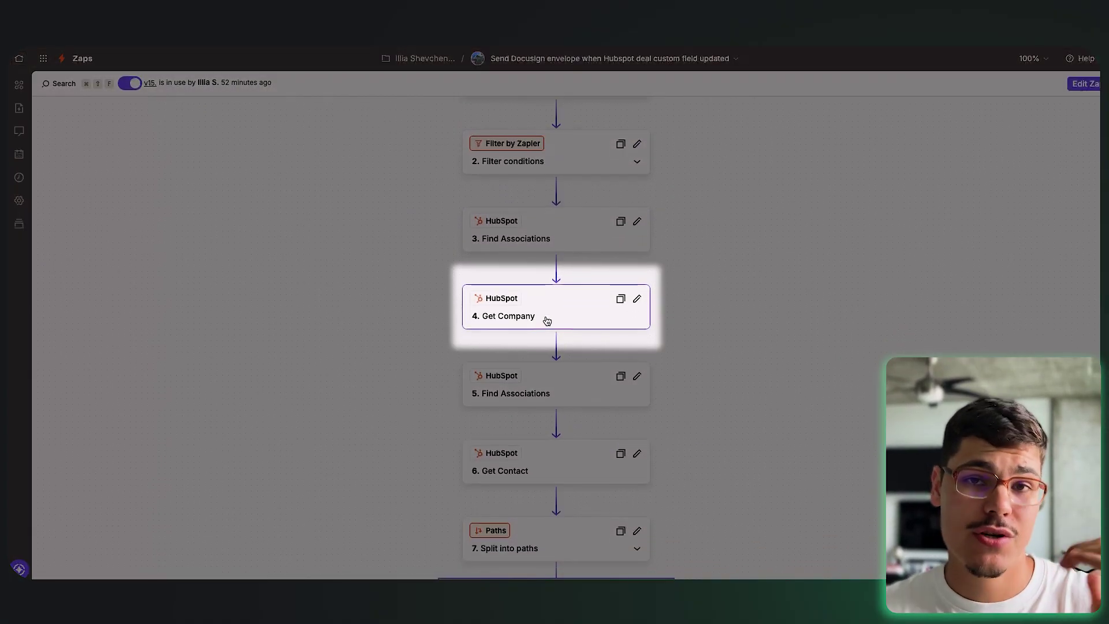
pyautogui.scroll(-3, 549, 316)
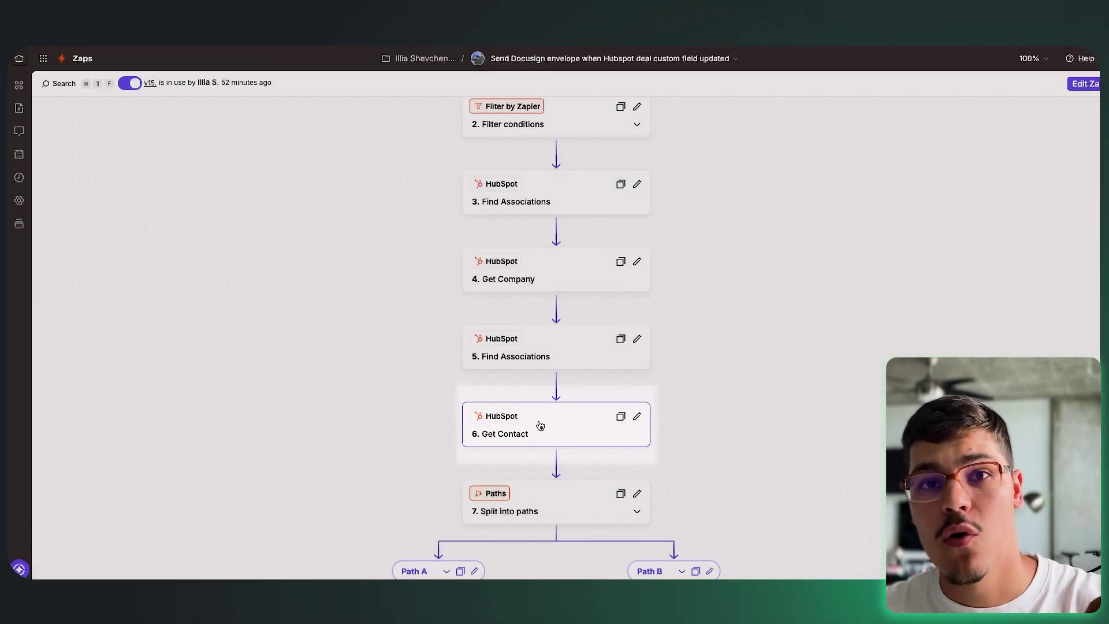
pyautogui.scroll(-2, 543, 413)
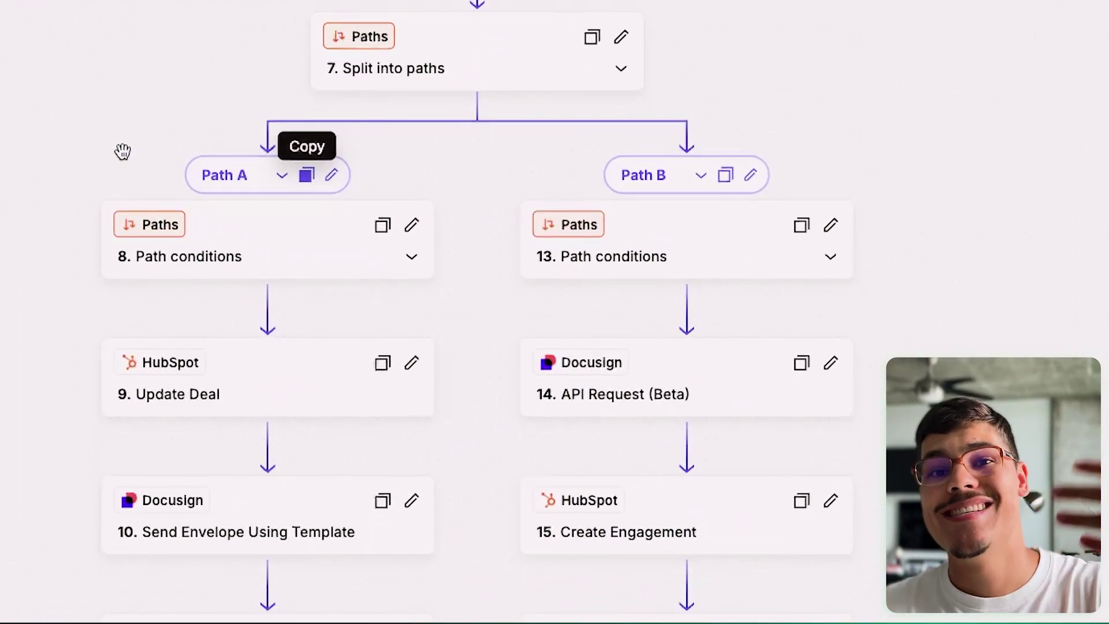
pyautogui.scroll(-5, 123, 151)
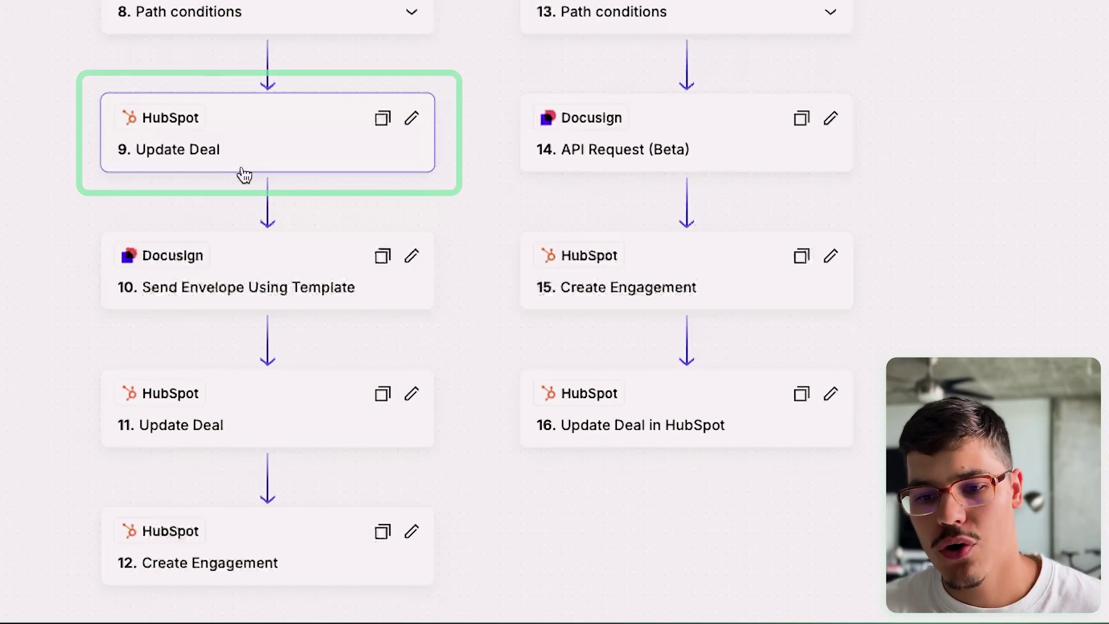
pyautogui.scroll(-2, 240, 167)
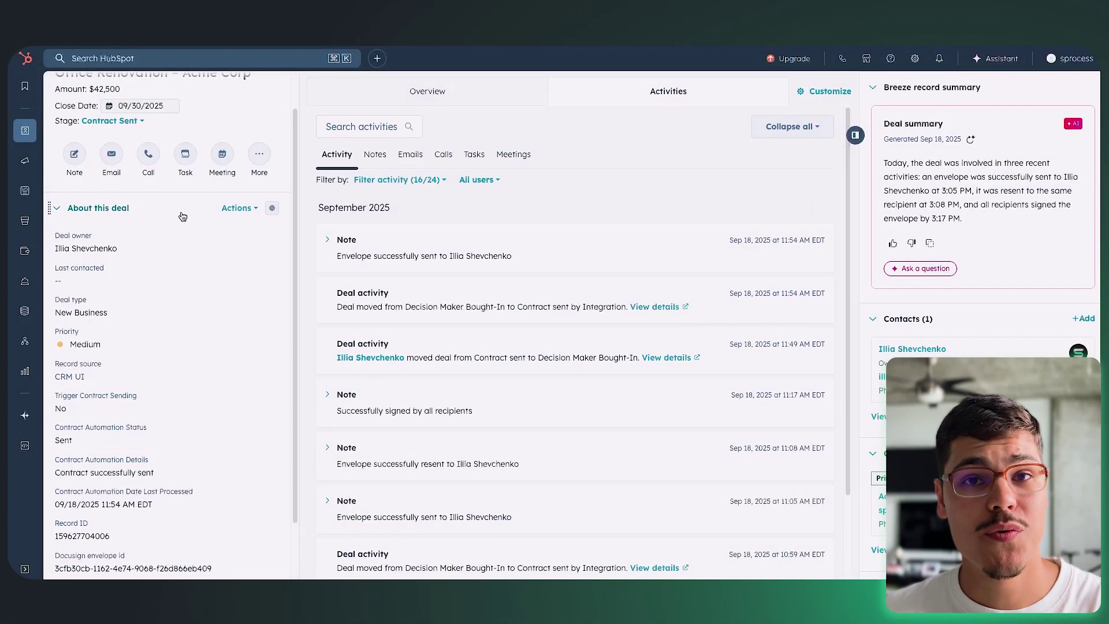
# Return to the HubSpot deal, review its contract automation fields and highlight the Docusign envelope id
pyautogui.scroll(-1, 182, 216)
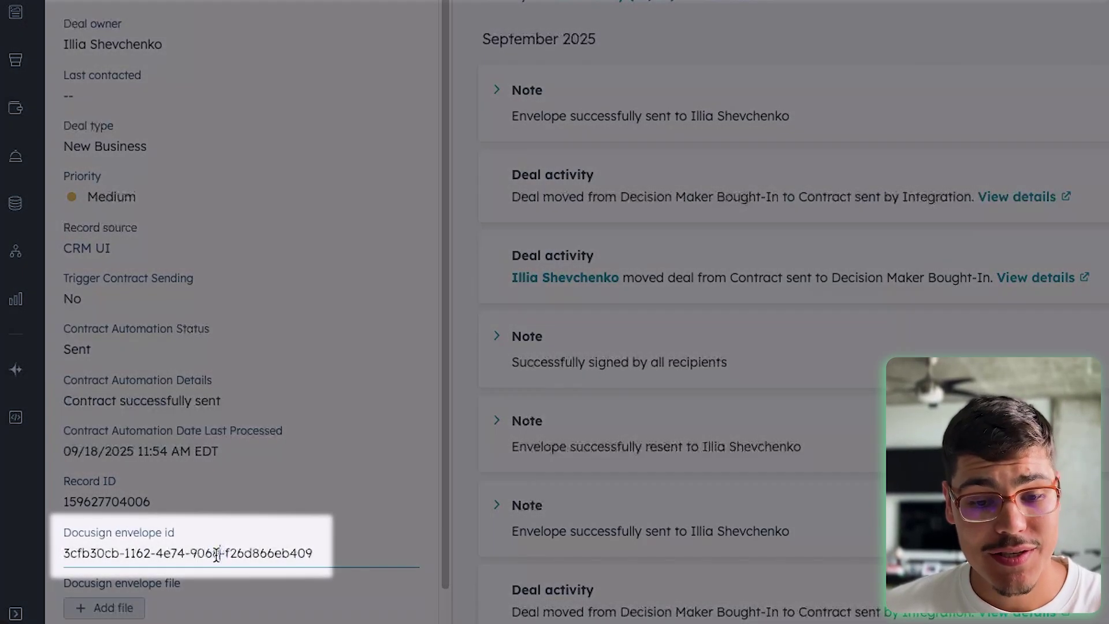
pyautogui.tripleClick(216, 555)
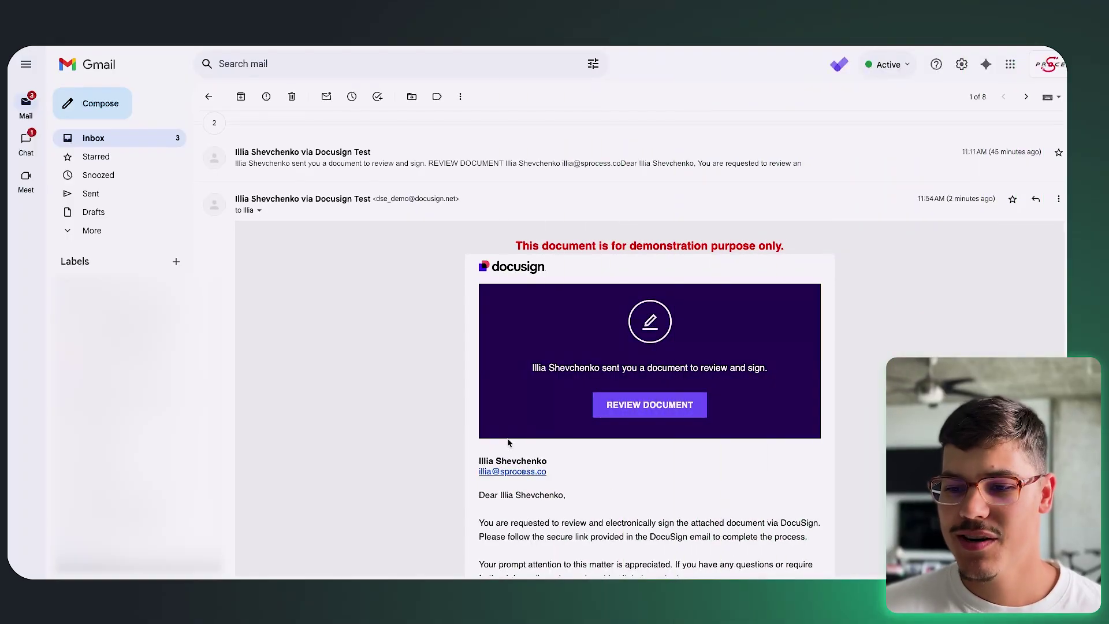
# Switch to Gmail, read the latest Docusign signing request and open its document for review
pyautogui.scroll(-1, 618, 286)
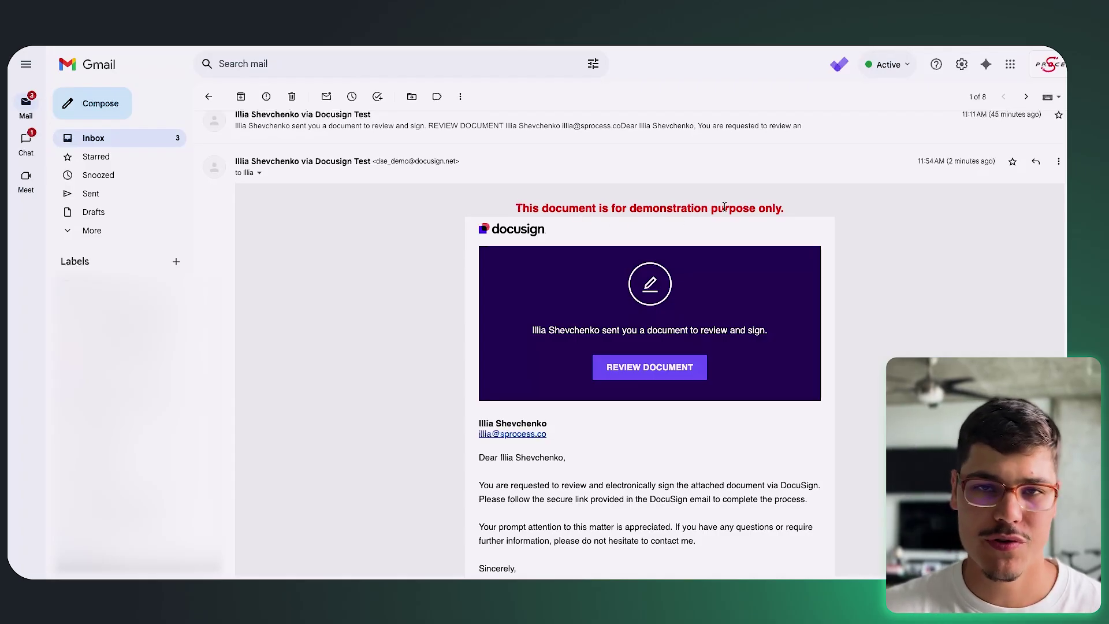
pyautogui.scroll(-2, 714, 291)
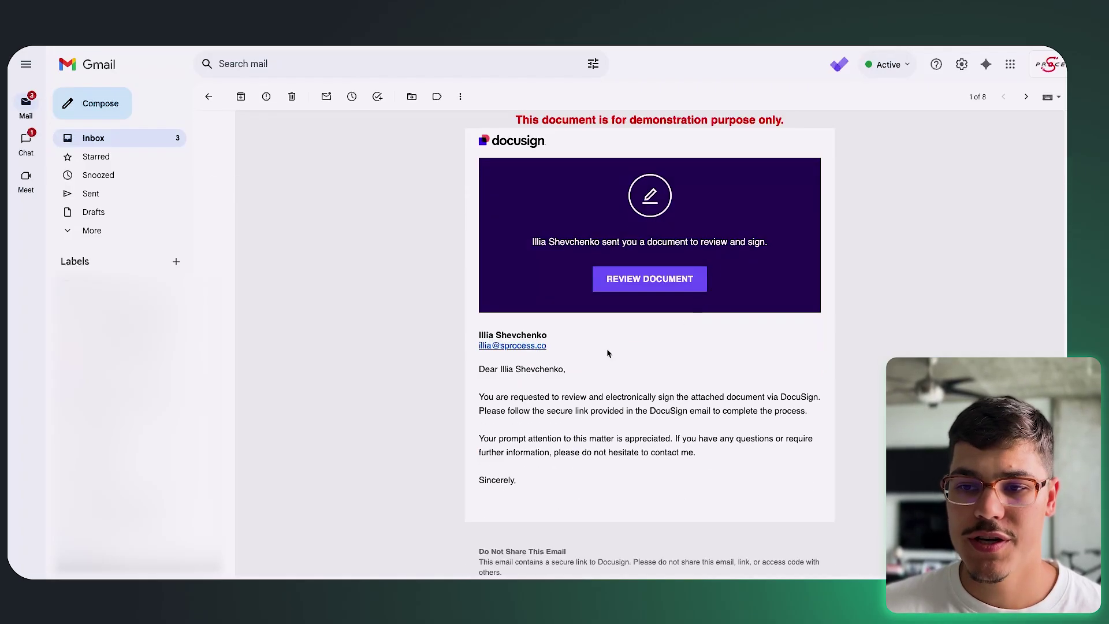
pyautogui.scroll(1, 535, 191)
pyautogui.moveTo(511, 130); pyautogui.dragTo(792, 130)
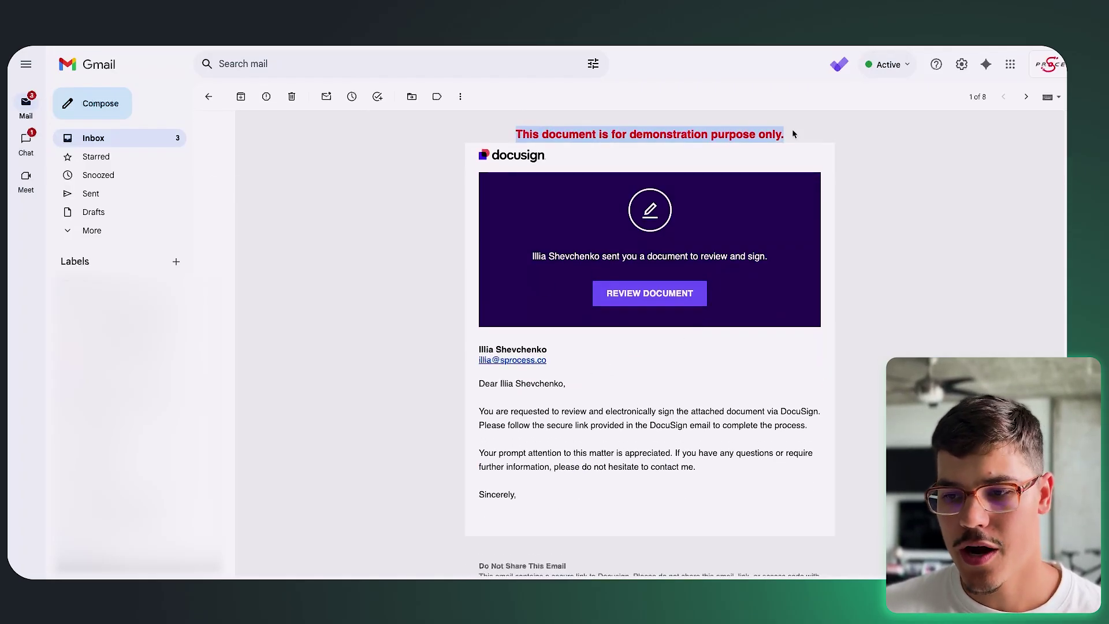
pyautogui.moveTo(532, 260); pyautogui.dragTo(774, 263)
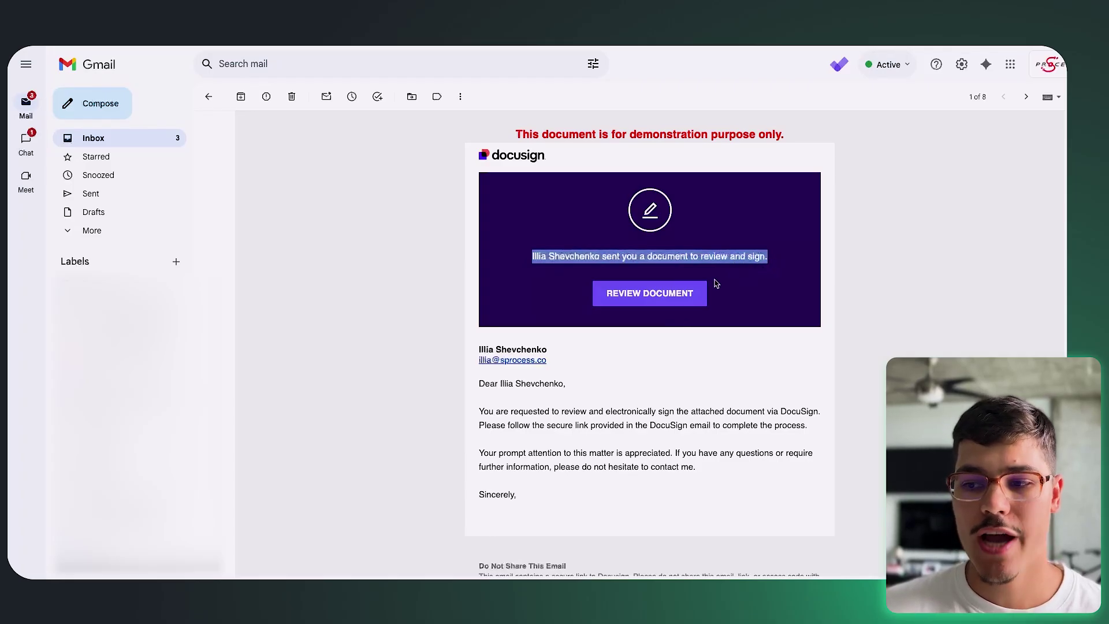
pyautogui.click(667, 304)
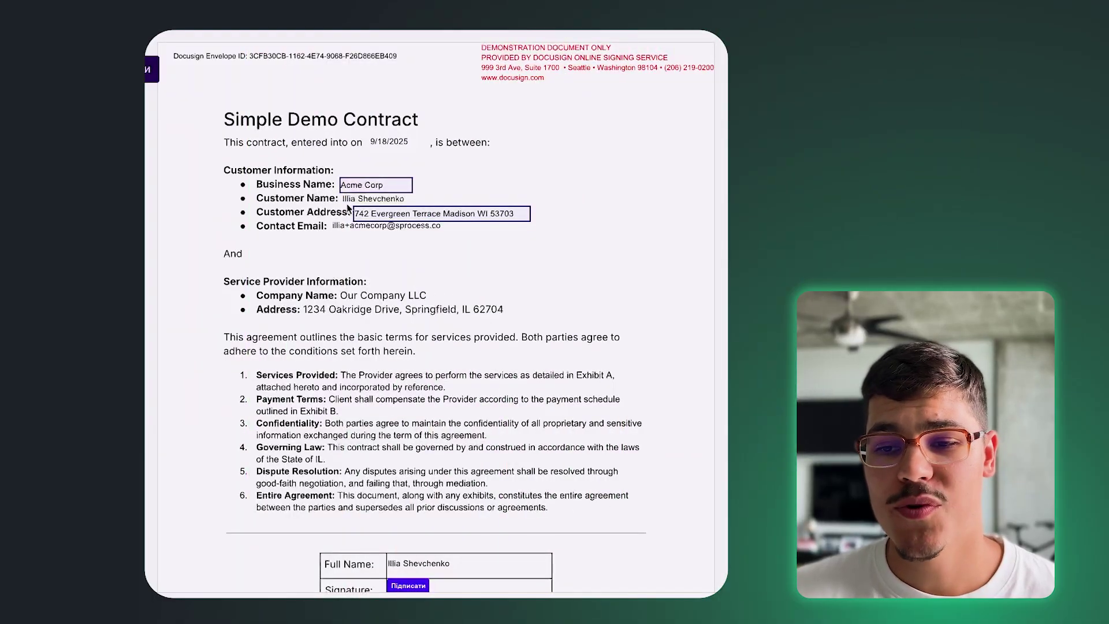
# Check the contract's prefilled business name, customer name and address, refer to the associated records in HubSpot, and go to the contract's signature field
pyautogui.tripleClick(358, 183)
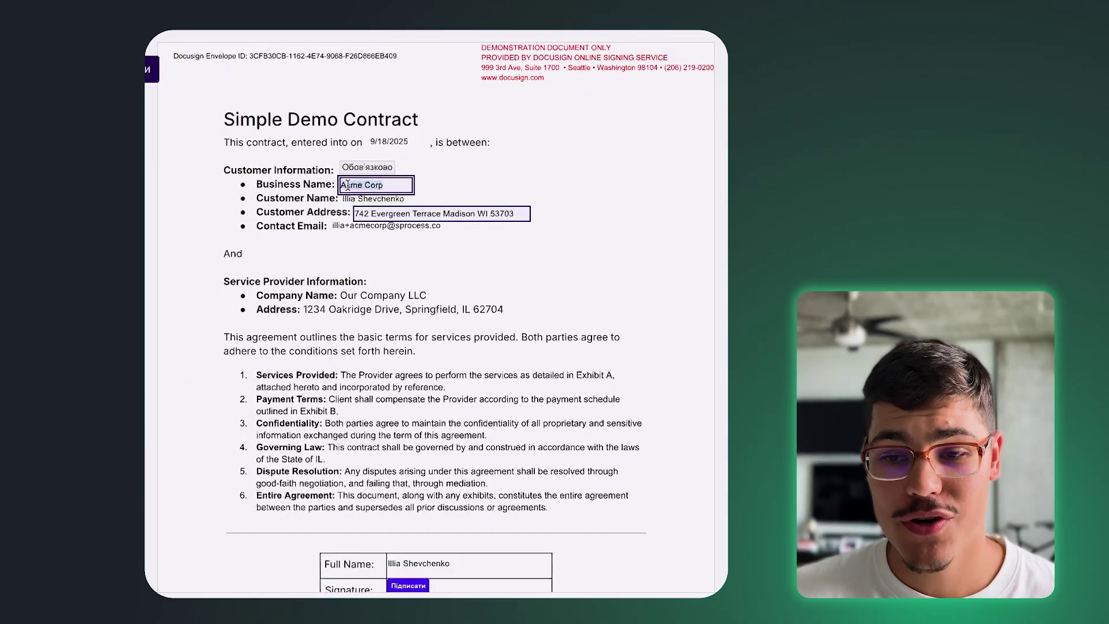
pyautogui.click(382, 185)
pyautogui.moveTo(382, 185); pyautogui.dragTo(340, 186)
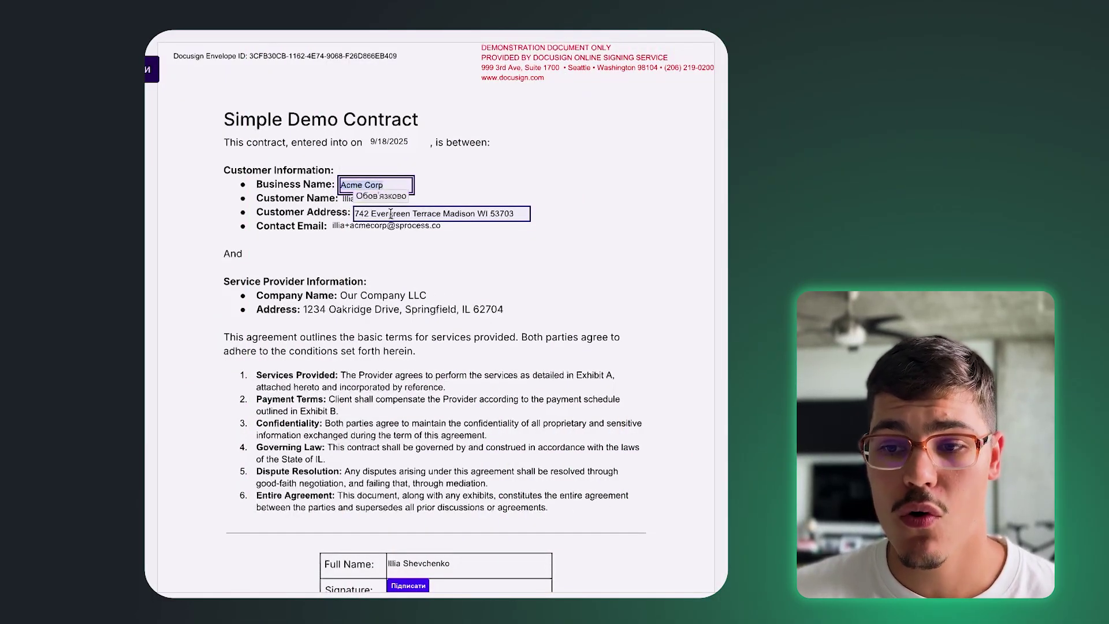
pyautogui.click(342, 204)
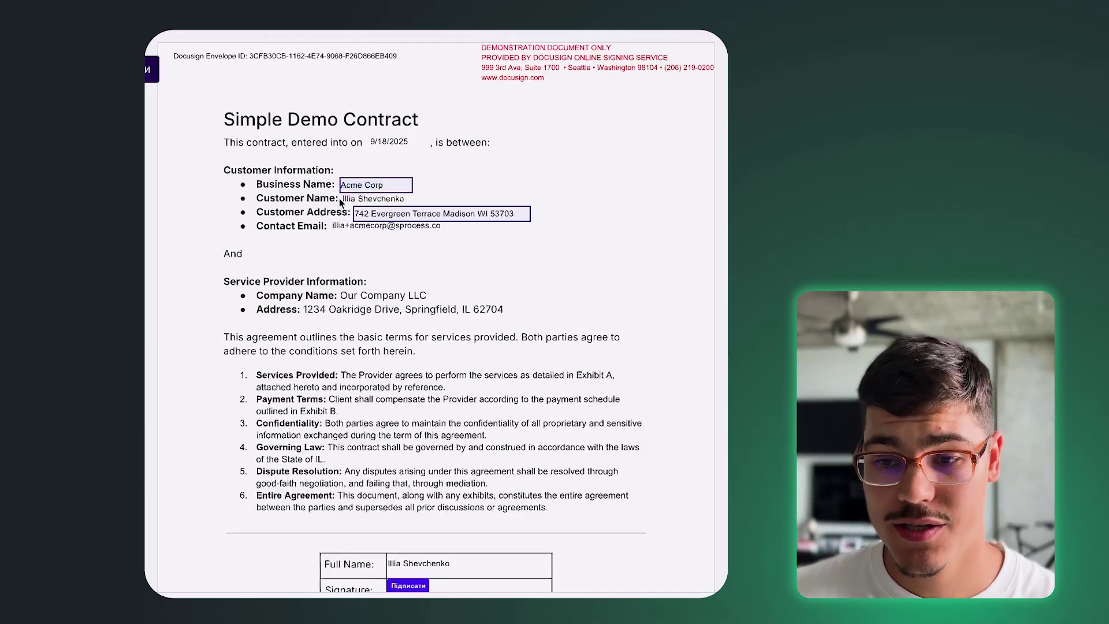
pyautogui.tripleClick(373, 215)
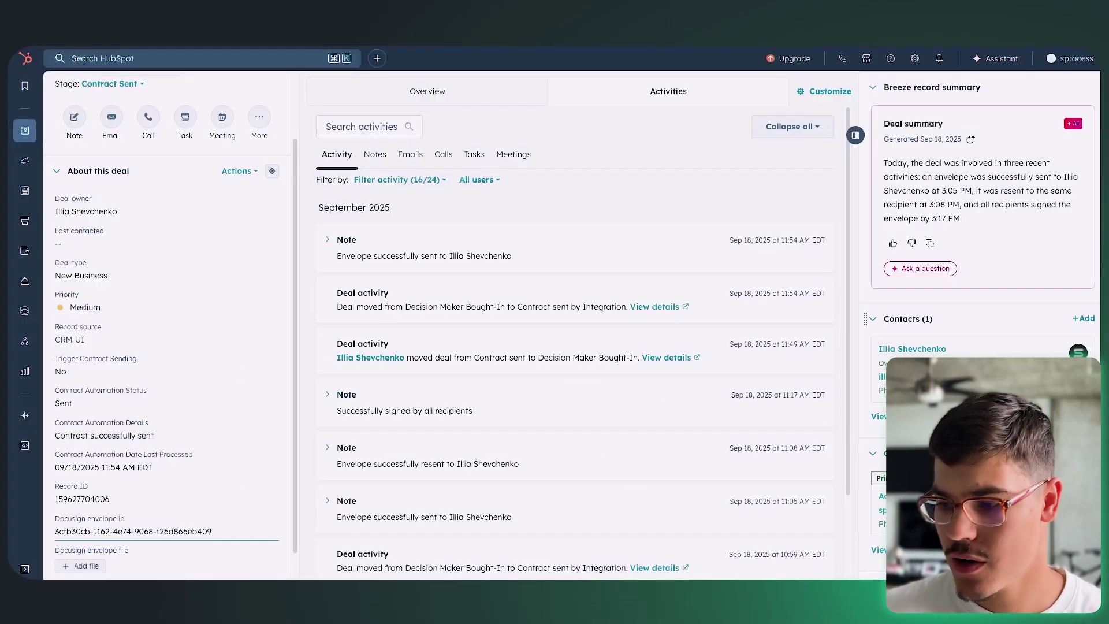
pyautogui.click(883, 459)
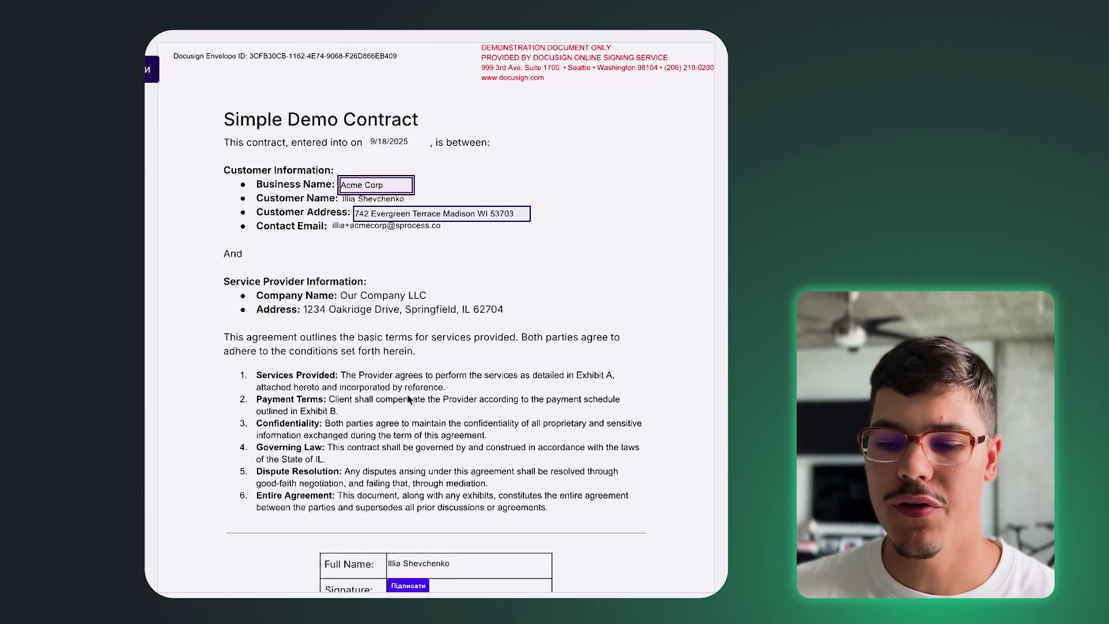
pyautogui.scroll(-1, 414, 463)
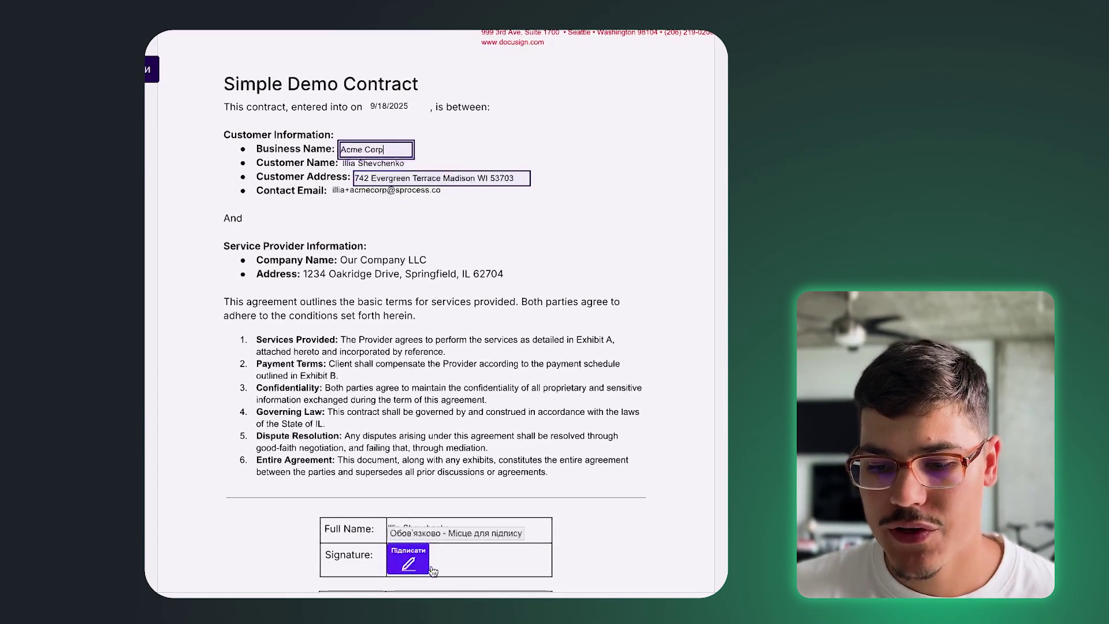
# Leave the contract, go back to the HubSpot deals board and highlight the Contract Sent stage
pyautogui.scroll(1, 601, 334)
pyautogui.scroll(1, 601, 335)
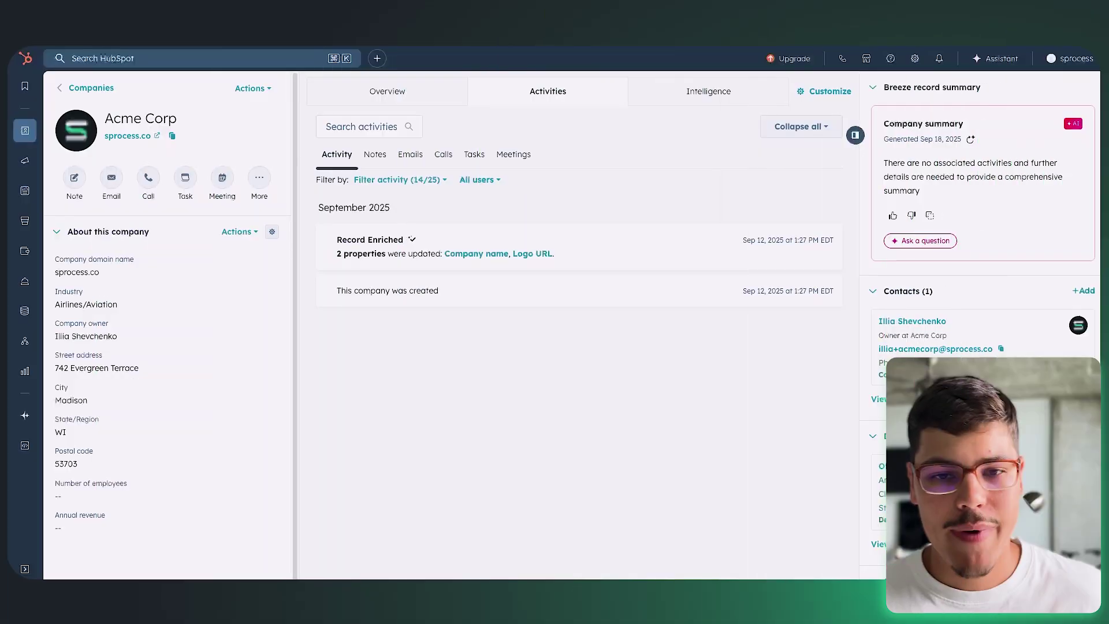
pyautogui.click(65, 90)
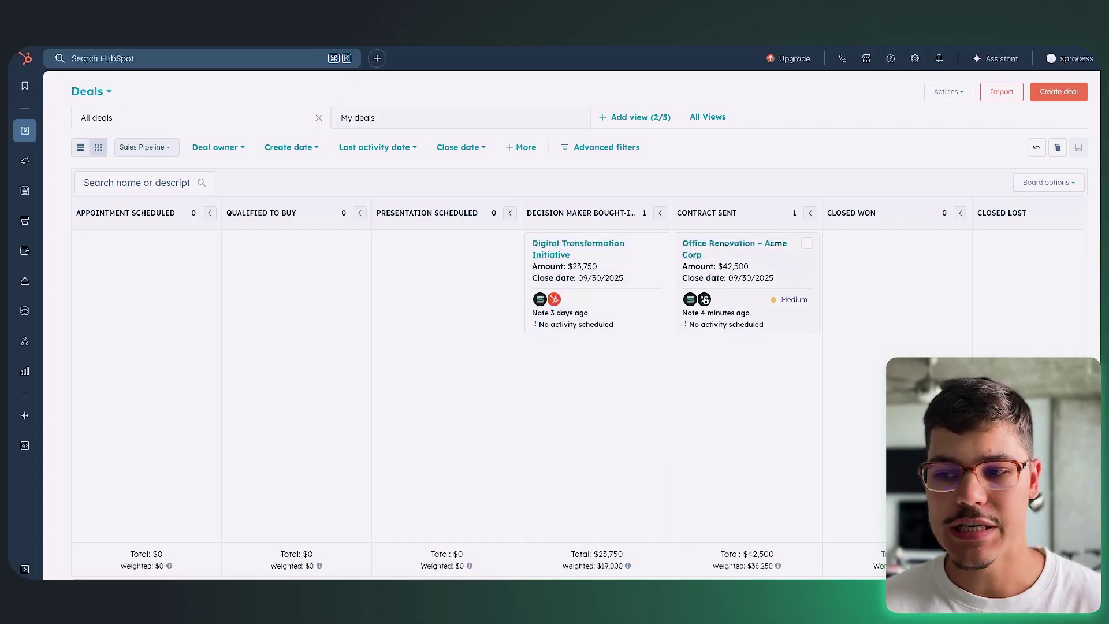
pyautogui.moveTo(679, 214); pyautogui.dragTo(738, 214)
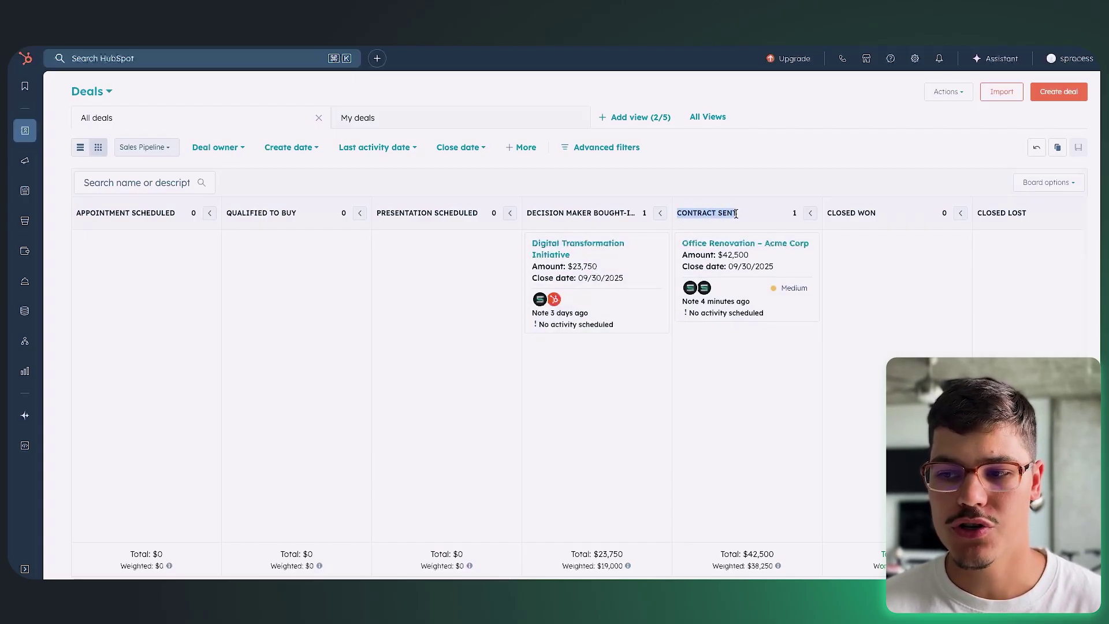
# Open the Office Renovation – Acme Corp deal and set its Trigger Contract Sending property to Yes
pyautogui.click(733, 249)
pyautogui.scroll(-5, 155, 414)
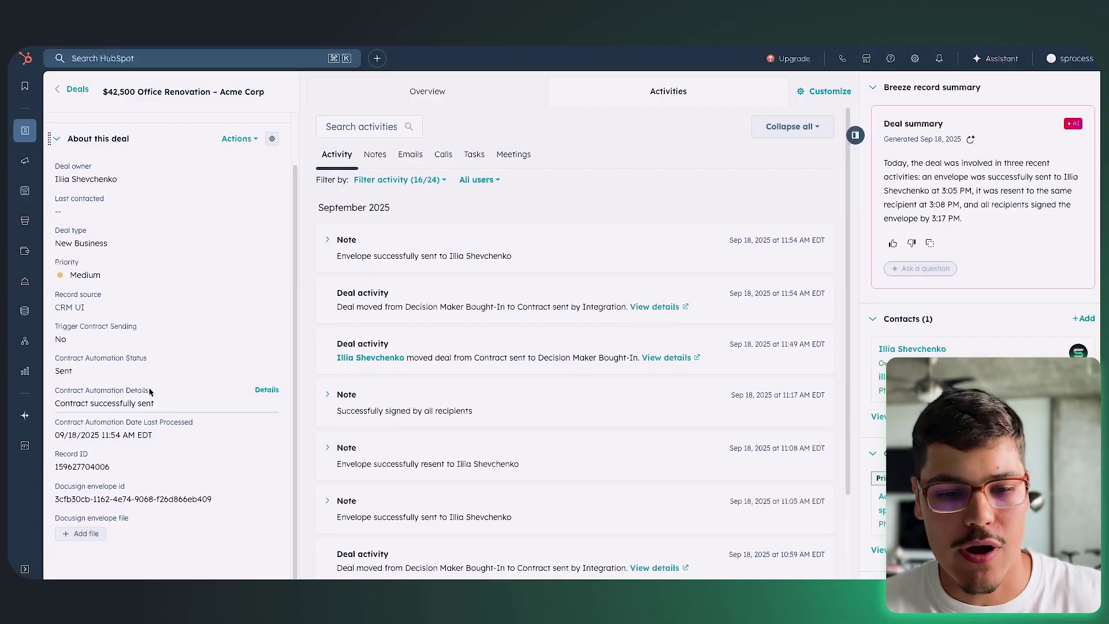
pyautogui.click(63, 340)
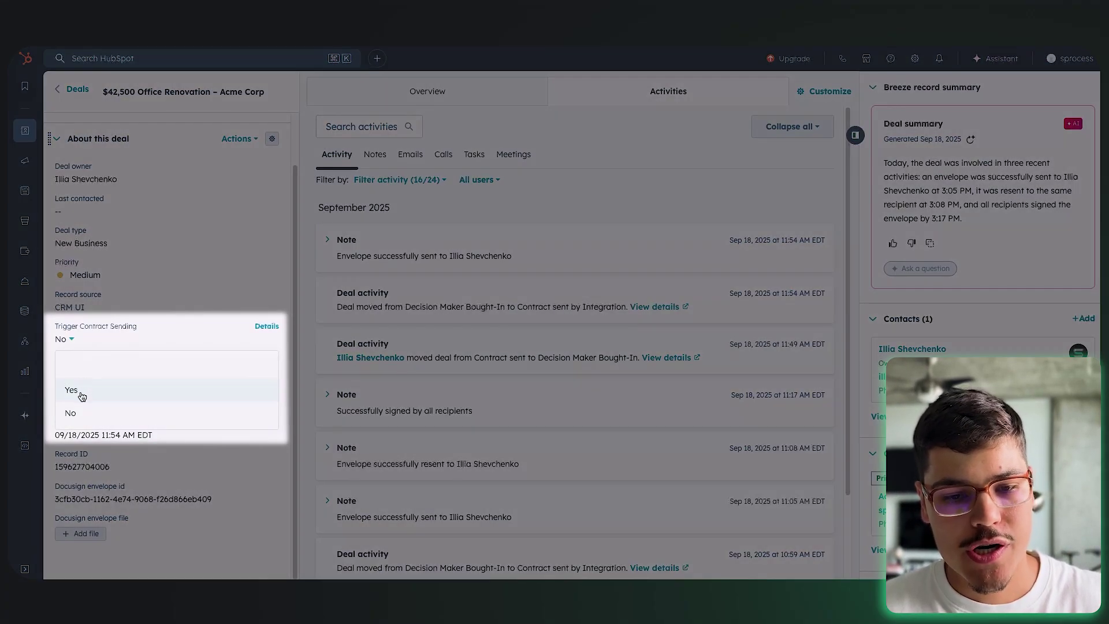
pyautogui.click(72, 390)
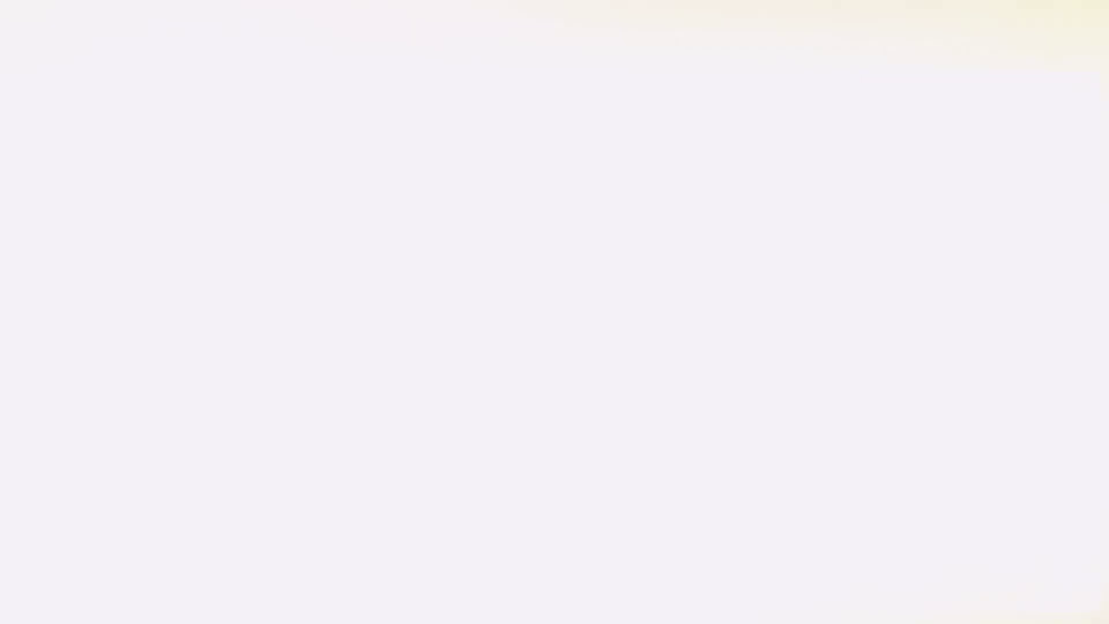
# Switch to Zapier and review the envelope-sending Zap from the Deal Property Change trigger to the conditions of Path A and Path B
pyautogui.scroll(3, 622, 404)
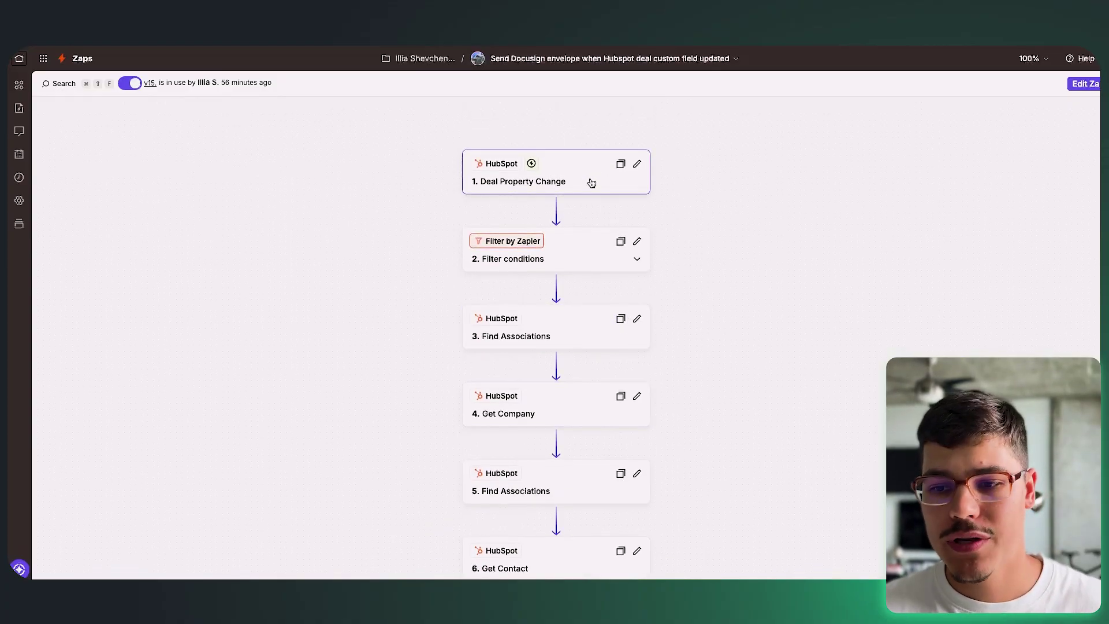
pyautogui.scroll(-1, 577, 266)
pyautogui.scroll(-1, 576, 263)
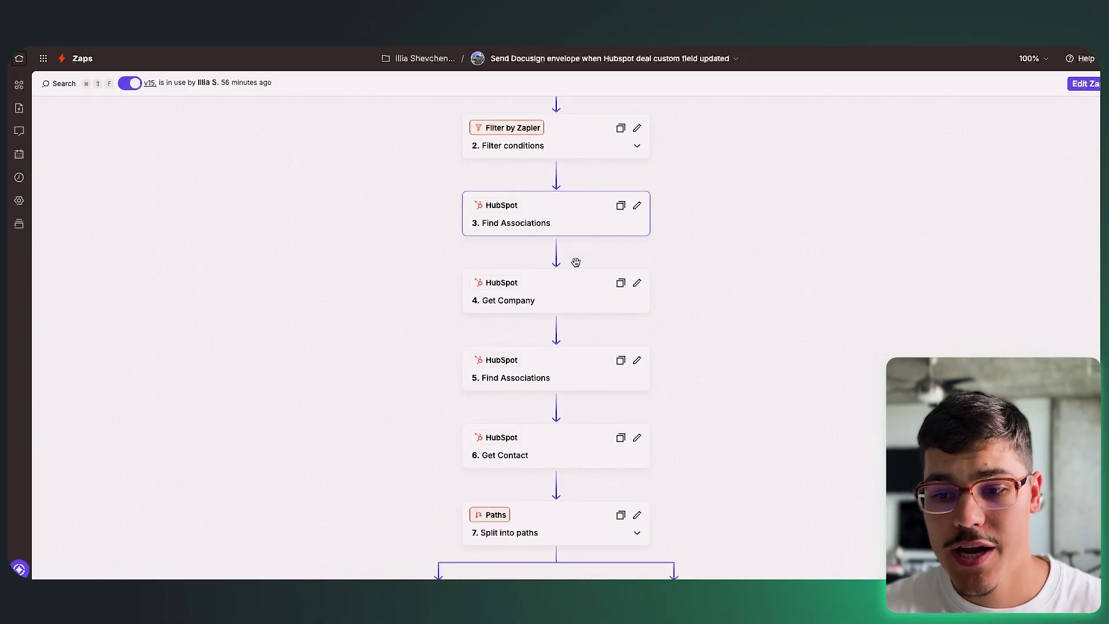
pyautogui.scroll(-1, 572, 312)
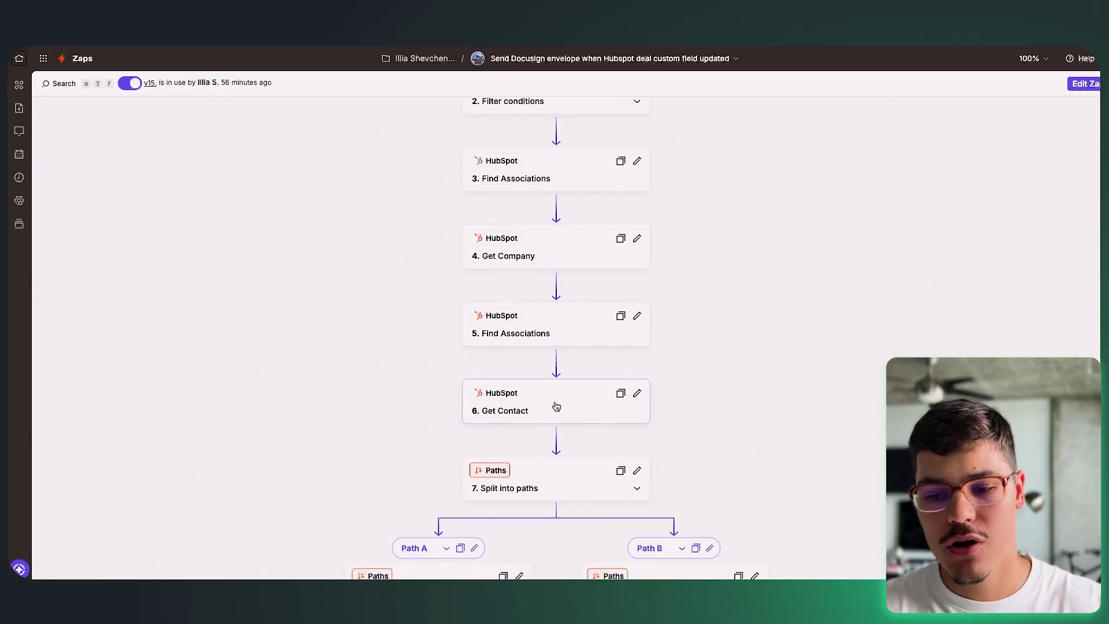
pyautogui.scroll(-3, 751, 396)
pyautogui.scroll(-1, 747, 385)
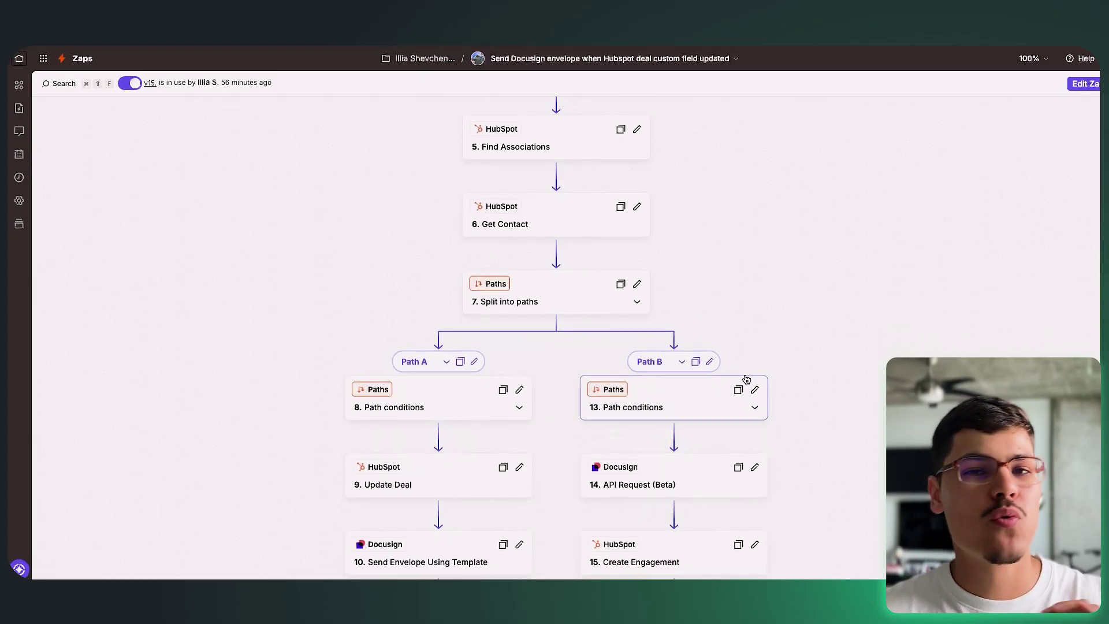
# Return to the HubSpot deal and highlight its Contract Automation Details value
pyautogui.scroll(-3, 746, 379)
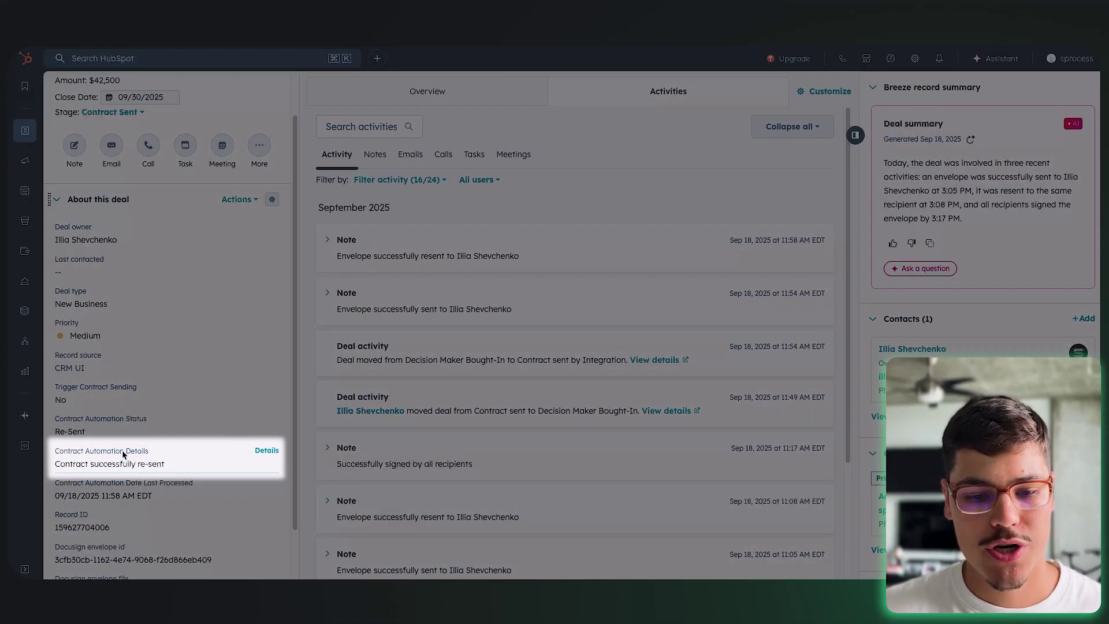
pyautogui.moveTo(165, 465); pyautogui.dragTo(66, 460)
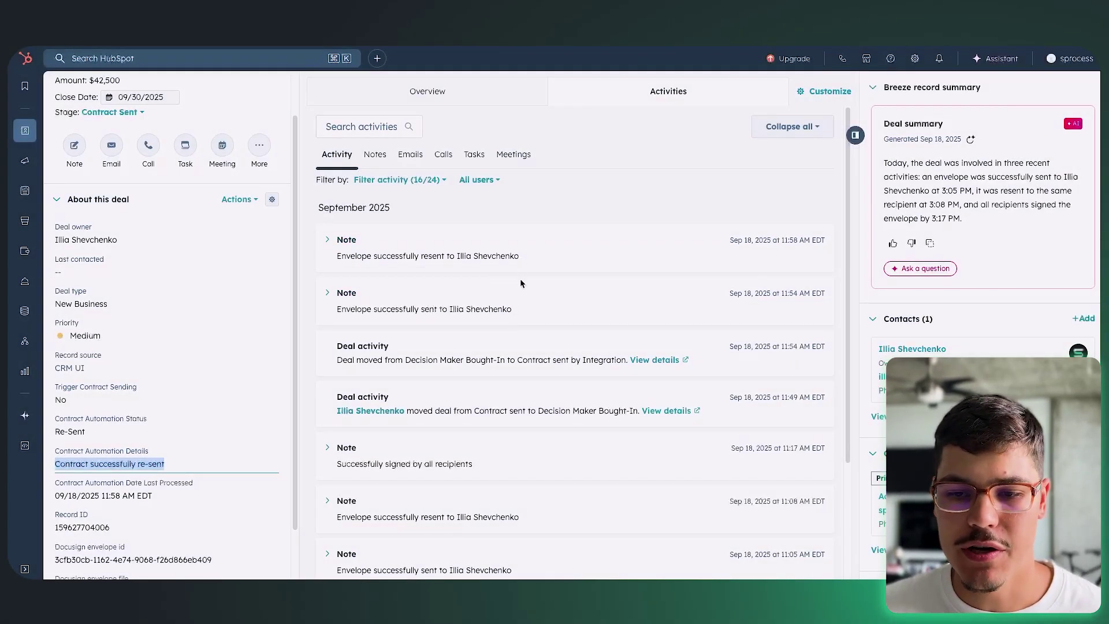
pyautogui.click(172, 495)
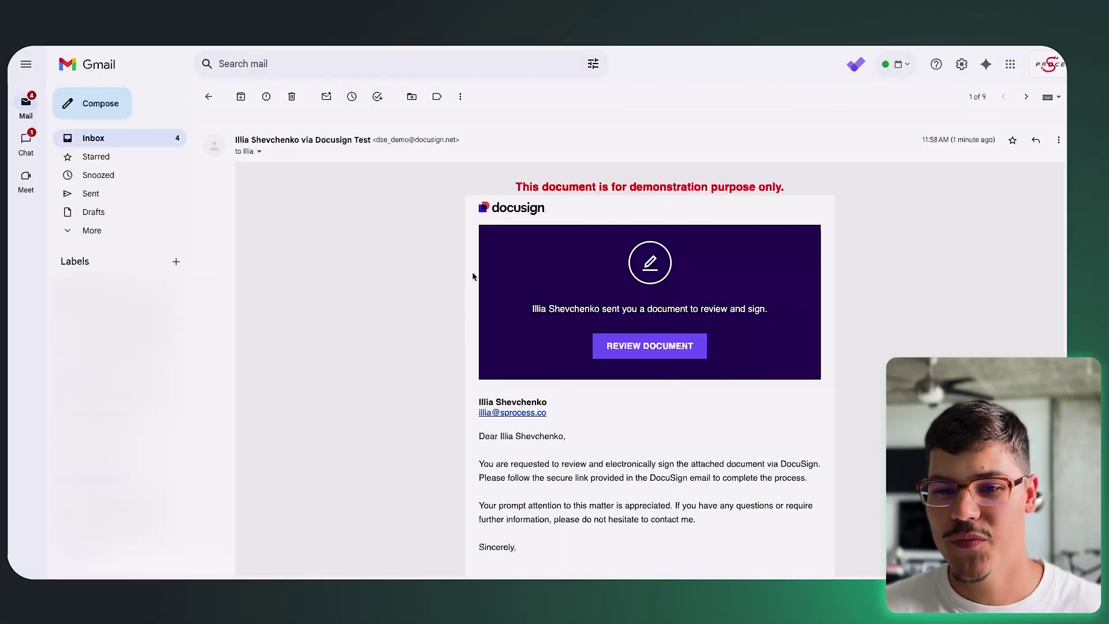
# Switch to Gmail, expand the 11:54 AM Docusign signing request and compare it with the 11:58 AM one
pyautogui.scroll(1, 466, 268)
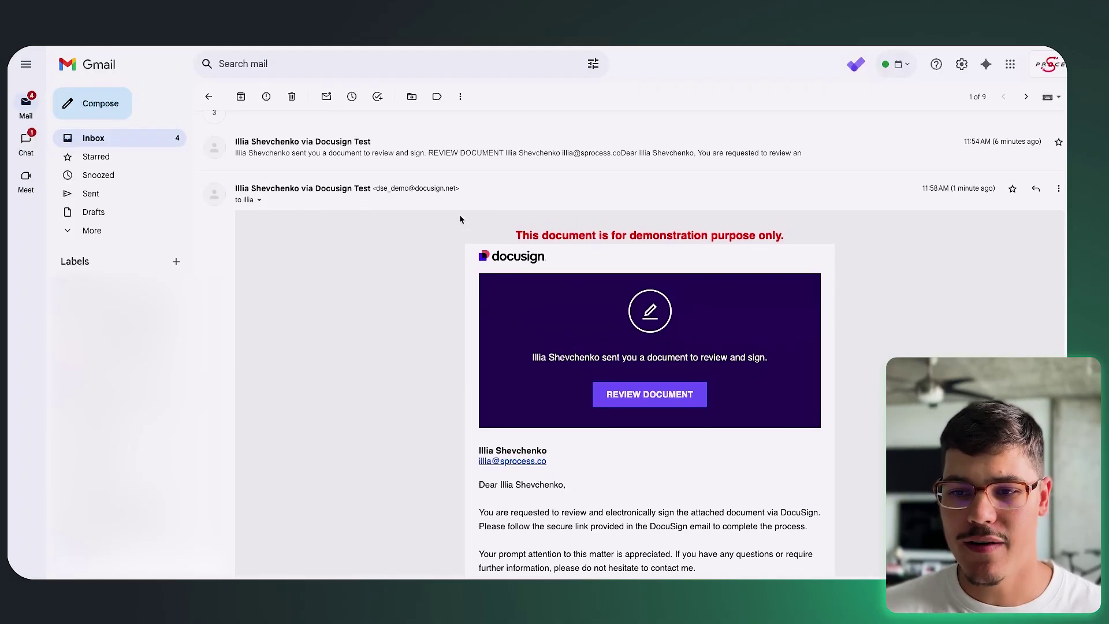
pyautogui.click(460, 160)
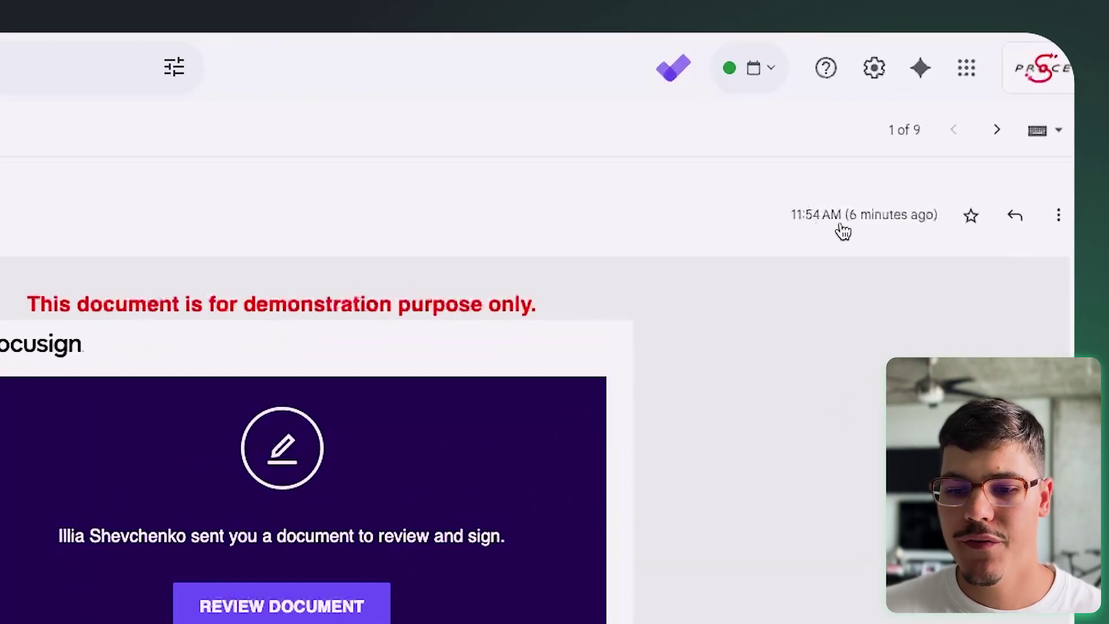
pyautogui.scroll(-5, 832, 286)
pyautogui.scroll(-5, 832, 286)
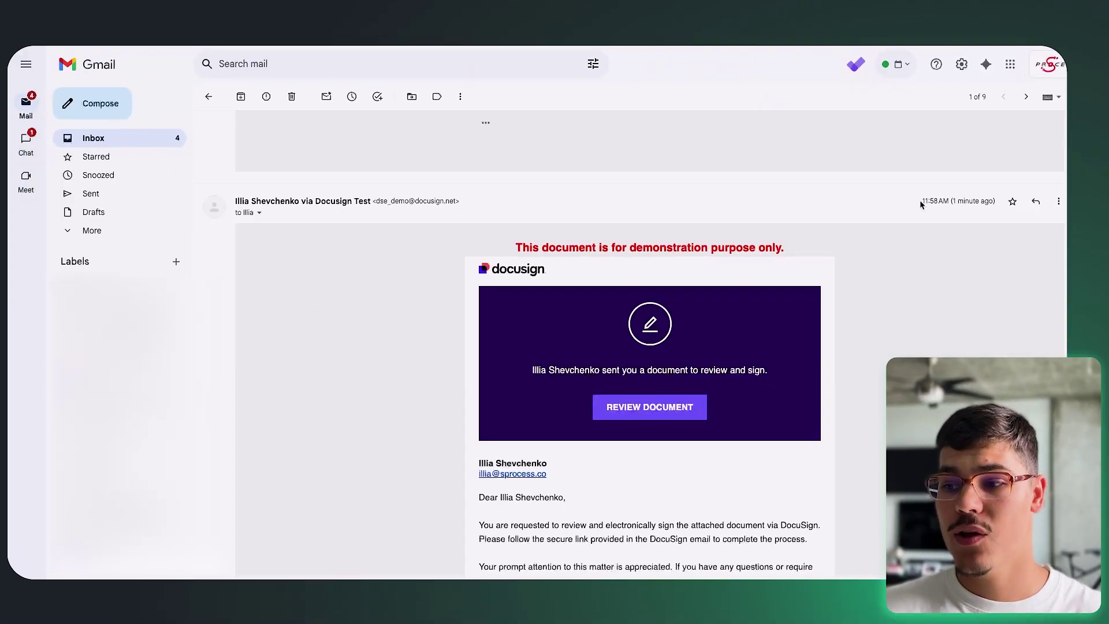
# Open the contract from the resent signing request and sign it in the customer's signature field
pyautogui.scroll(-3, 238, 520)
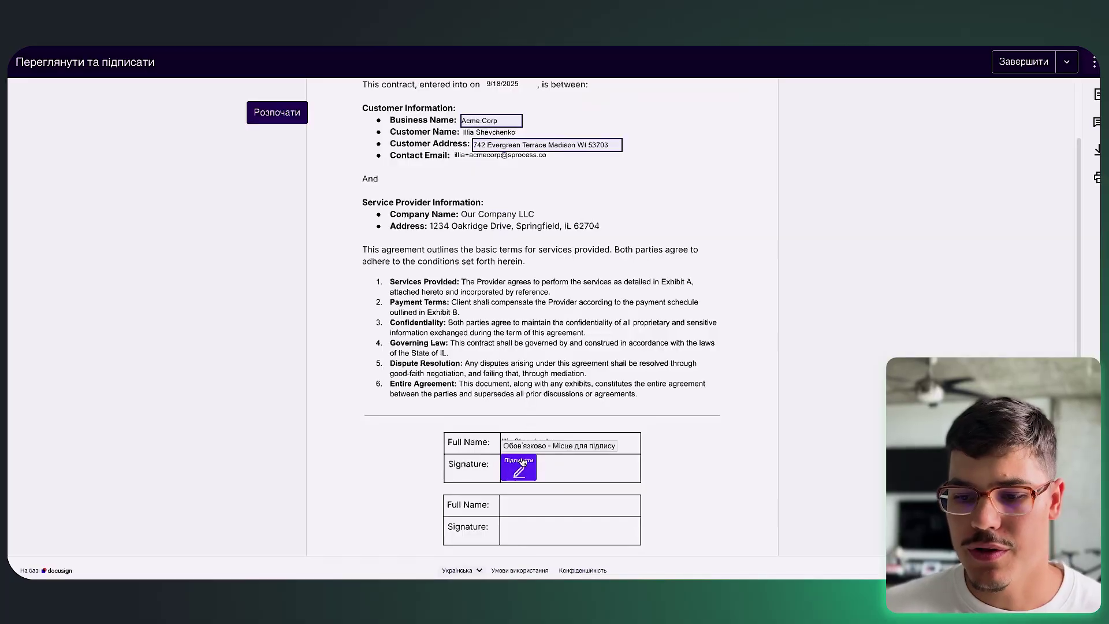
pyautogui.click(518, 468)
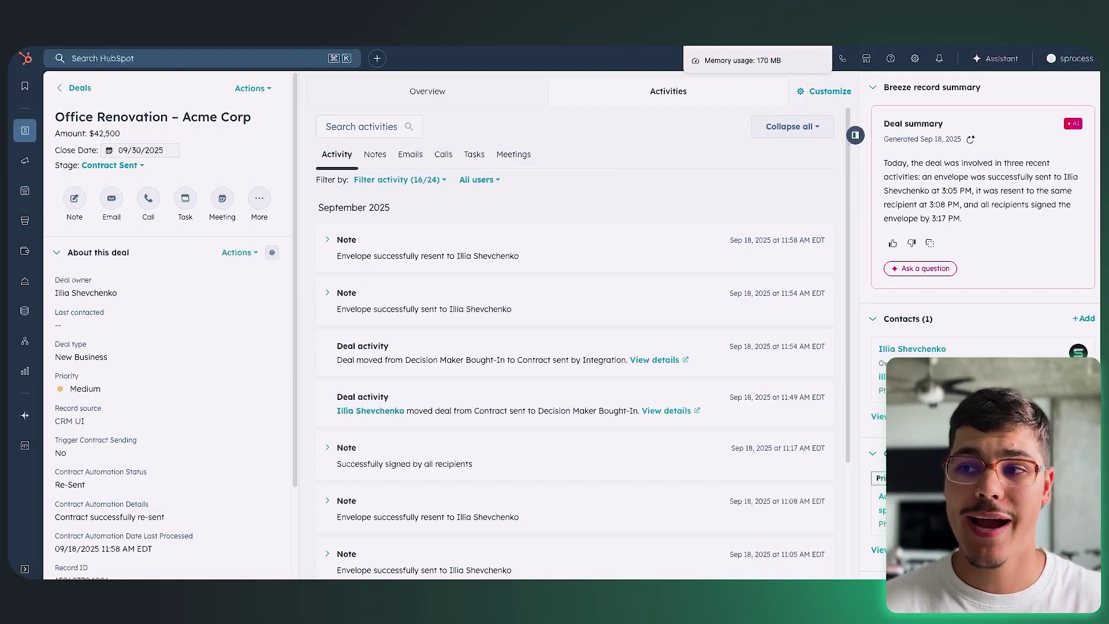
# Switch to Zapier's "Upload signed document to Hubspot deal" Zap and review its steps from Envelope Completed to Create Engagement
pyautogui.click(728, 47)
pyautogui.scroll(1, 699, 217)
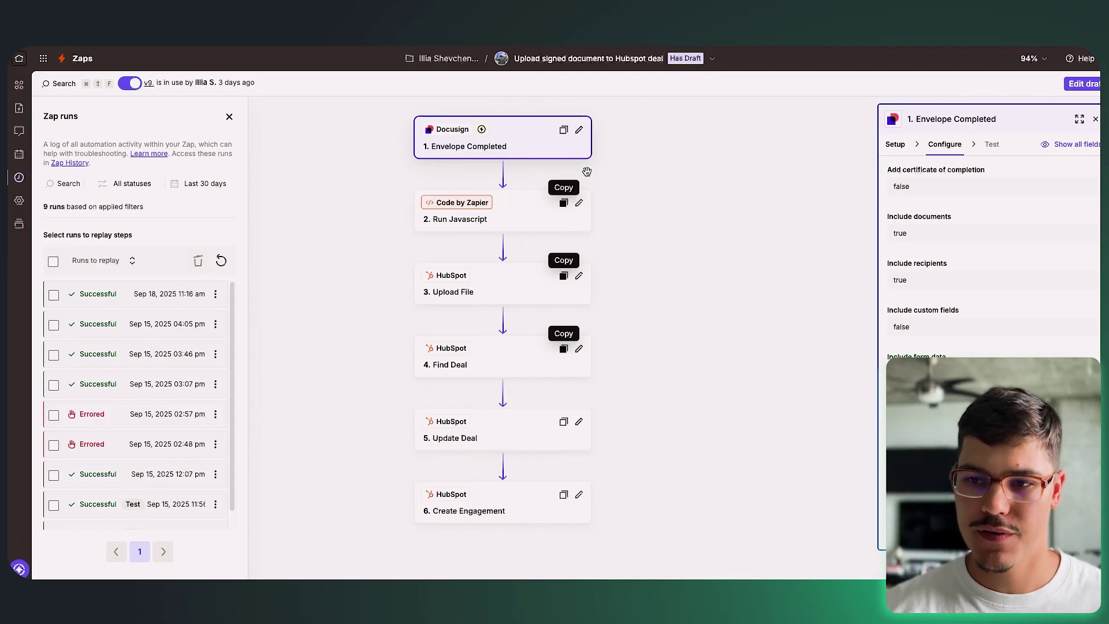
pyautogui.scroll(-1, 522, 277)
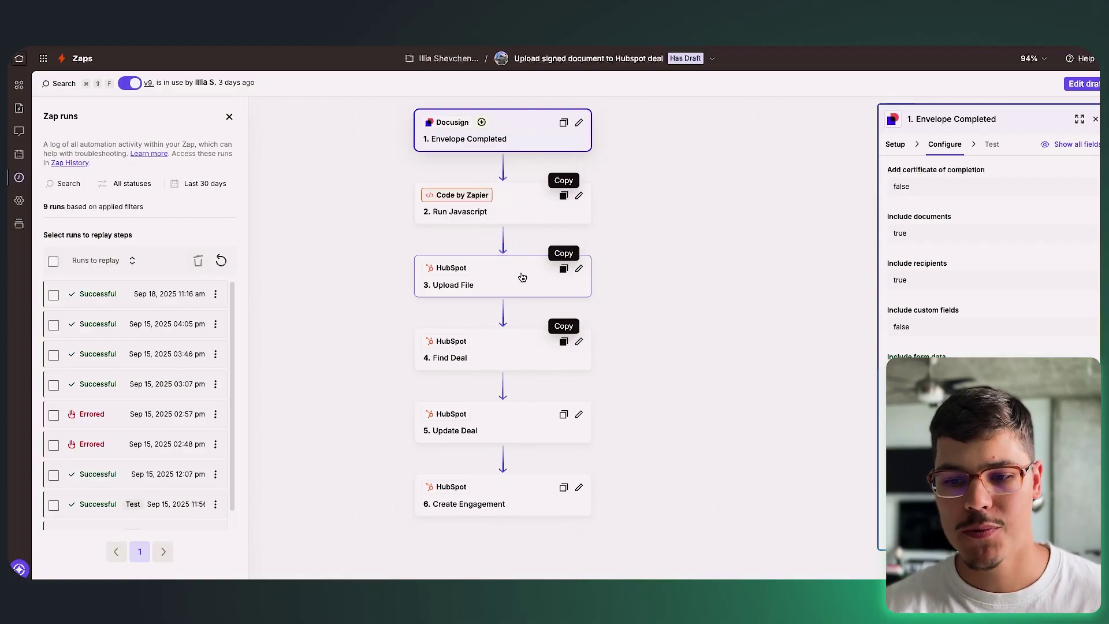
pyautogui.scroll(-2, 515, 282)
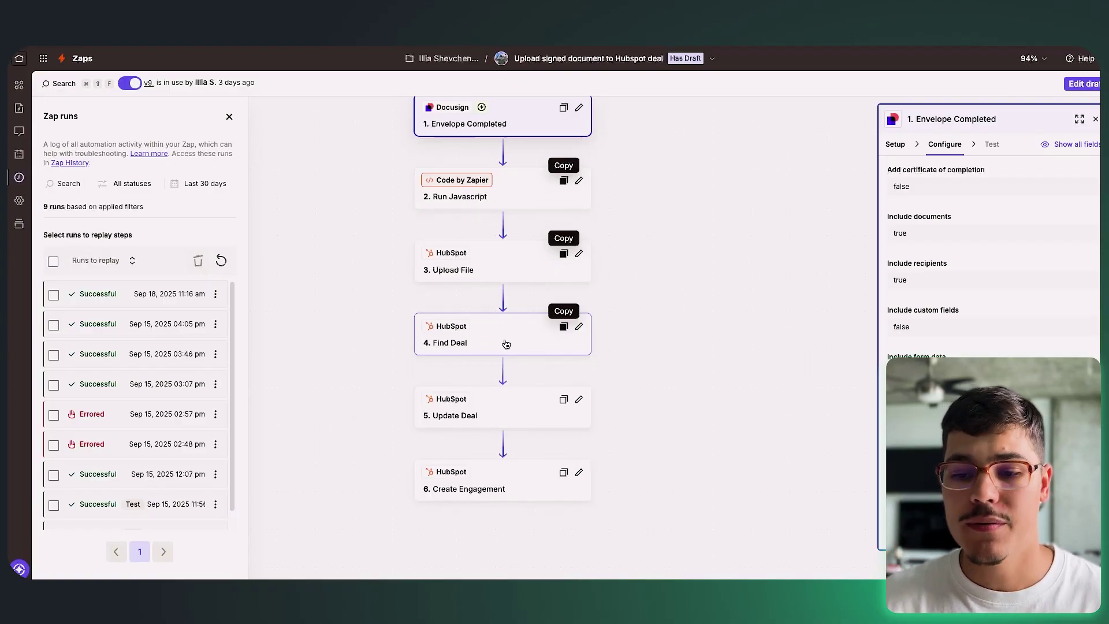
pyautogui.scroll(-1, 506, 345)
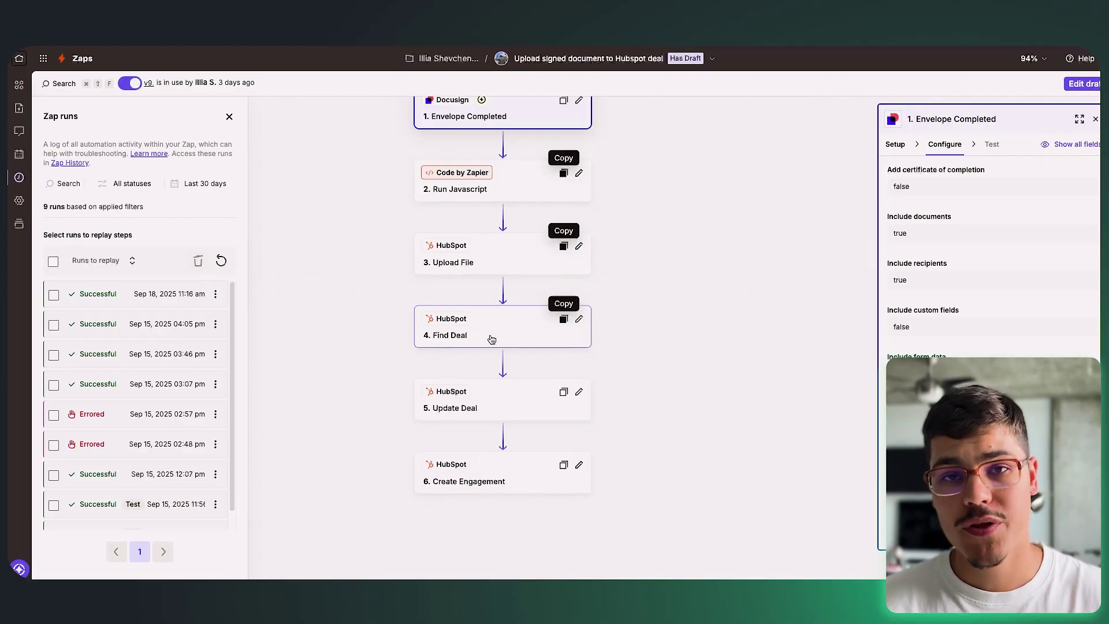
# Return to the HubSpot deal, highlight the Contract Automation Details value and check the remaining contract fields down to the Docusign envelope file
pyautogui.scroll(-3, 490, 352)
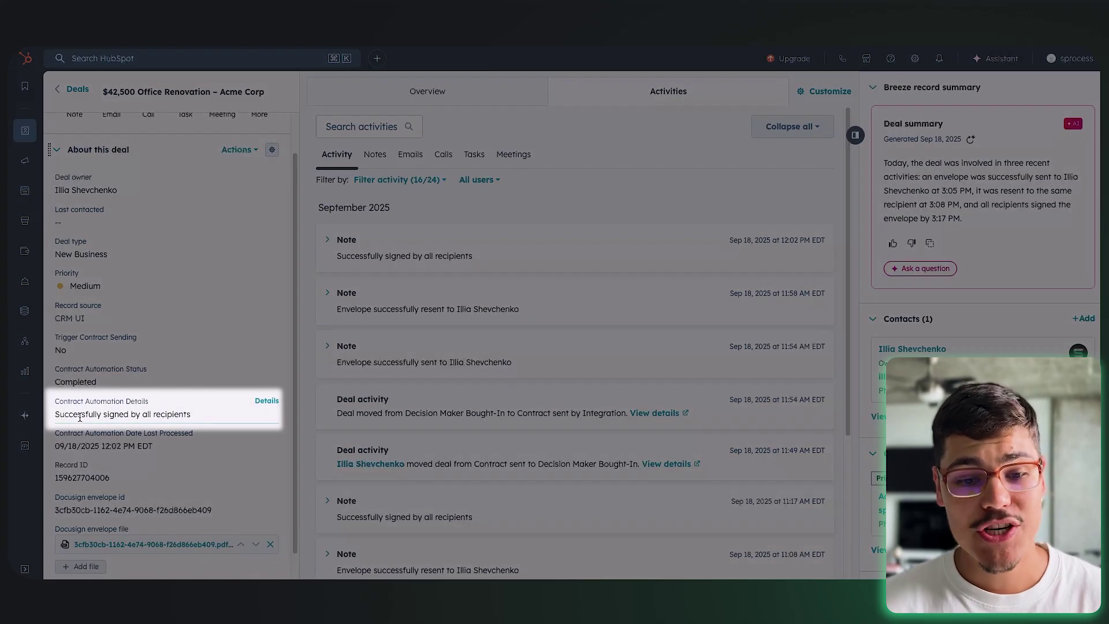
pyautogui.doubleClick(78, 416)
pyautogui.tripleClick(78, 416)
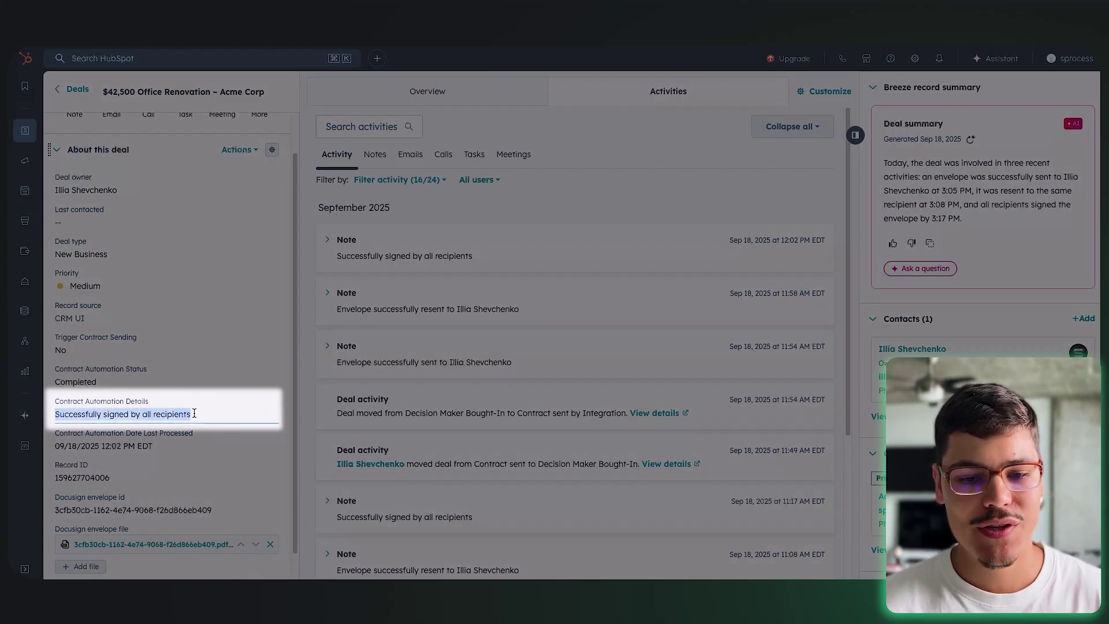
pyautogui.click(201, 413)
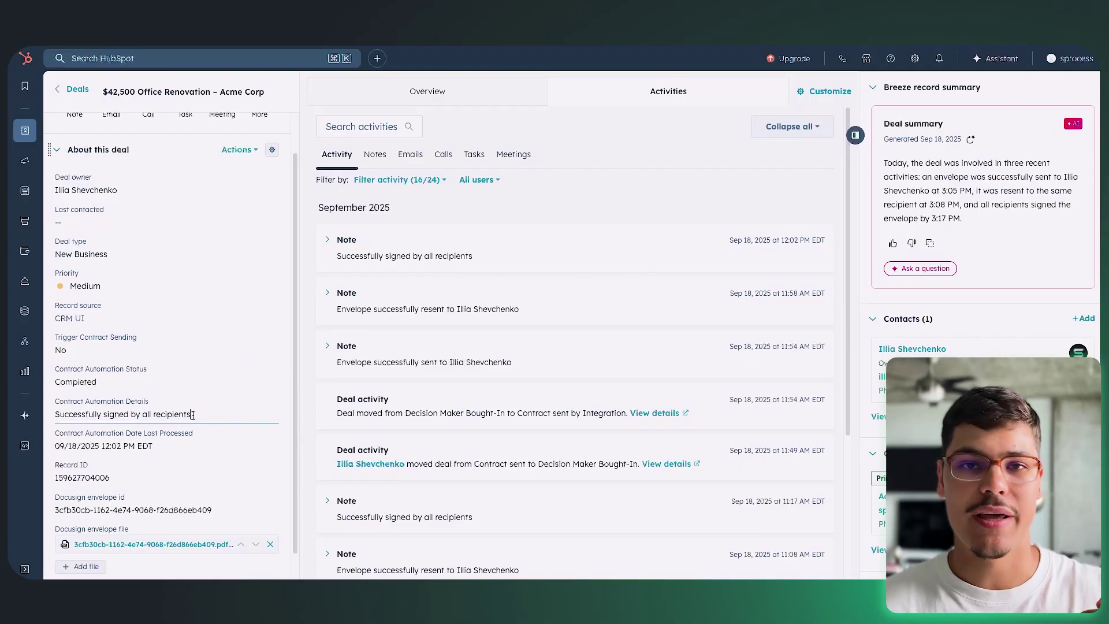
pyautogui.scroll(-2, 193, 415)
pyautogui.scroll(5, 185, 513)
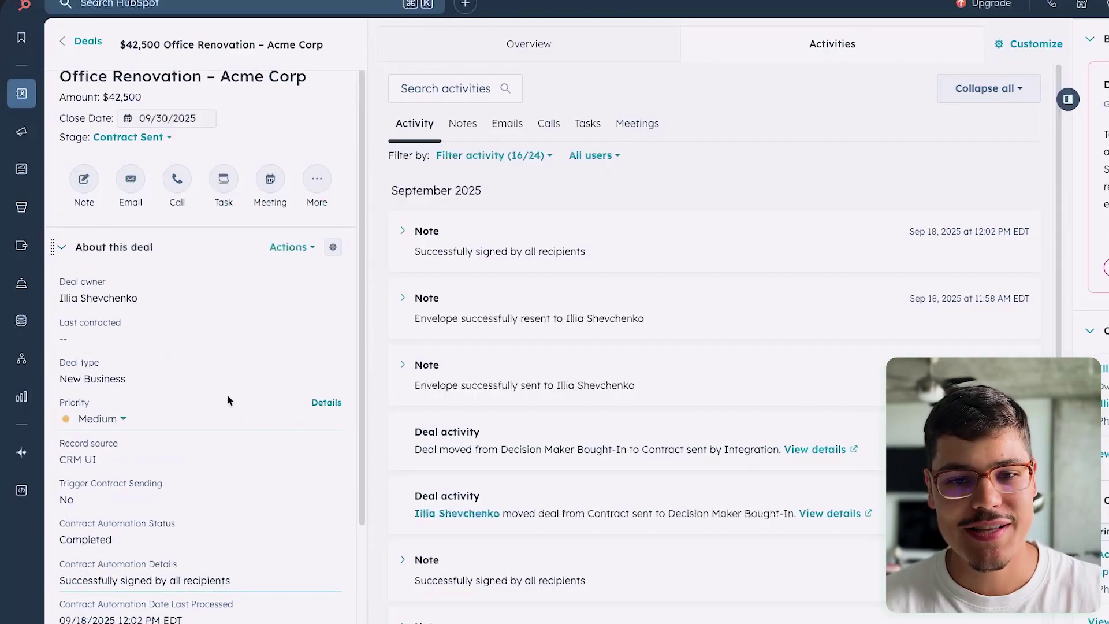
pyautogui.scroll(-3, 340, 415)
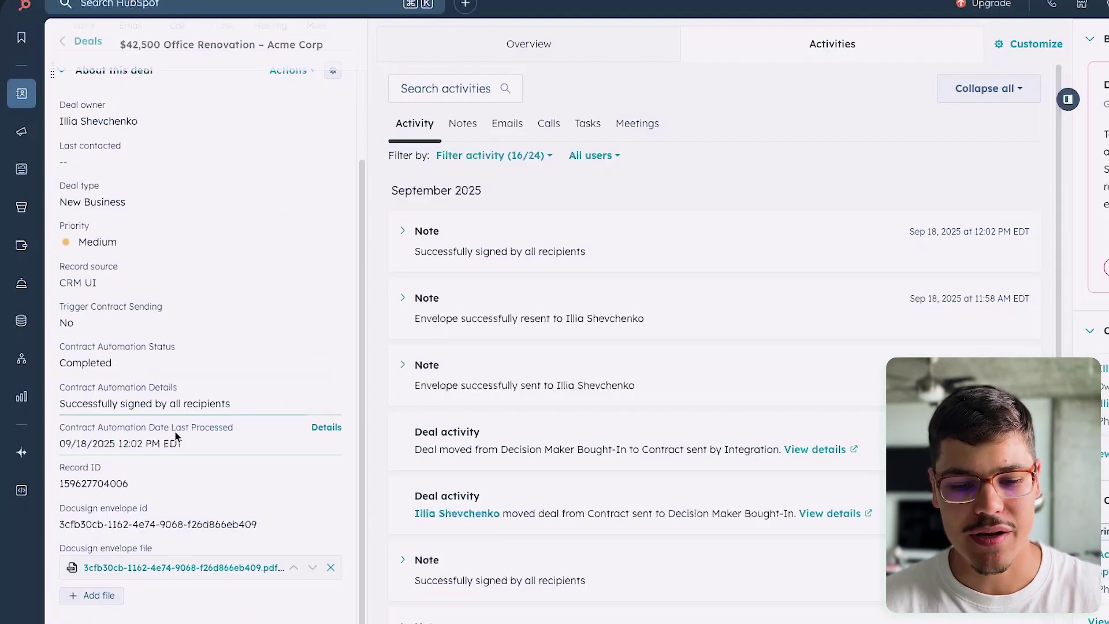
# Open the Docusign envelope file attached to the deal and review the signed contract at 80% zoom down to the signatures
pyautogui.click(184, 567)
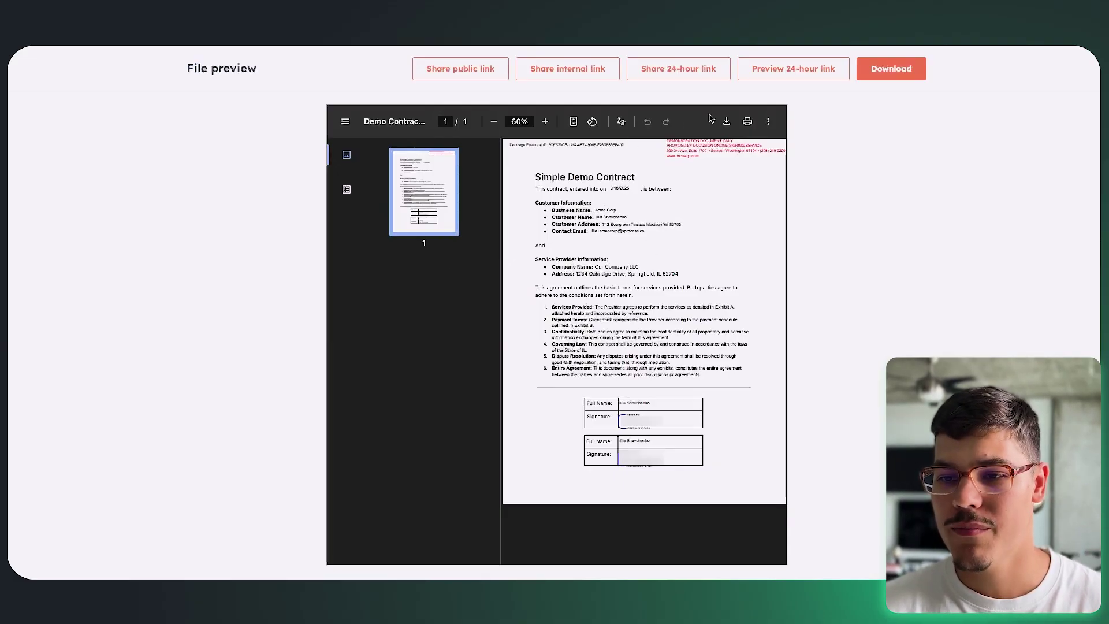
pyautogui.scroll(3, 677, 286)
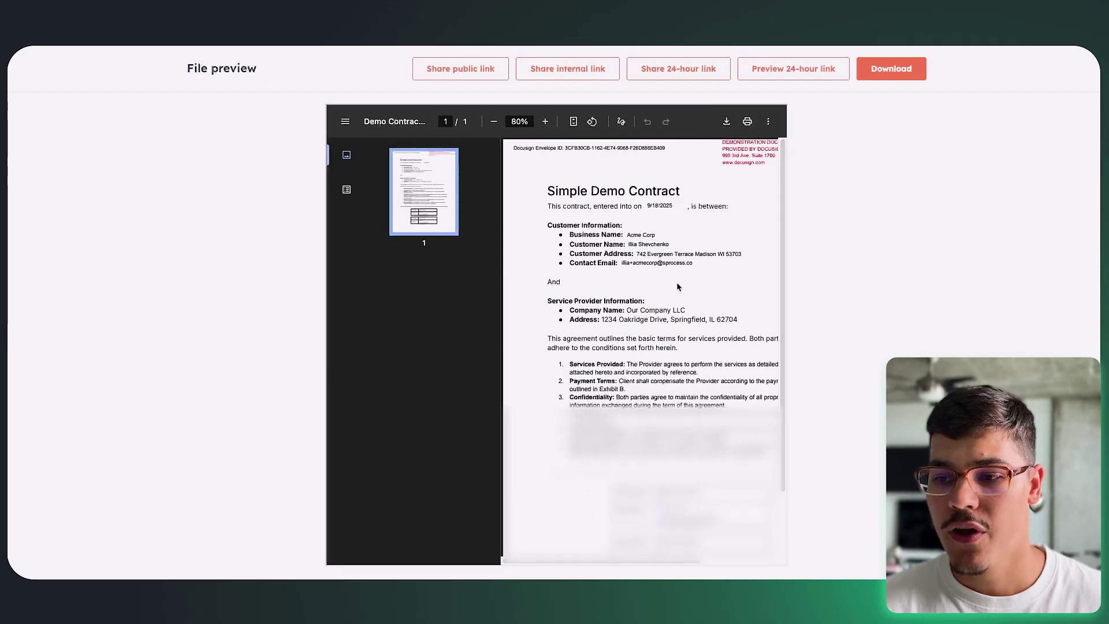
pyautogui.hscroll(3, 673, 284)
pyautogui.hscroll(-3, 665, 285)
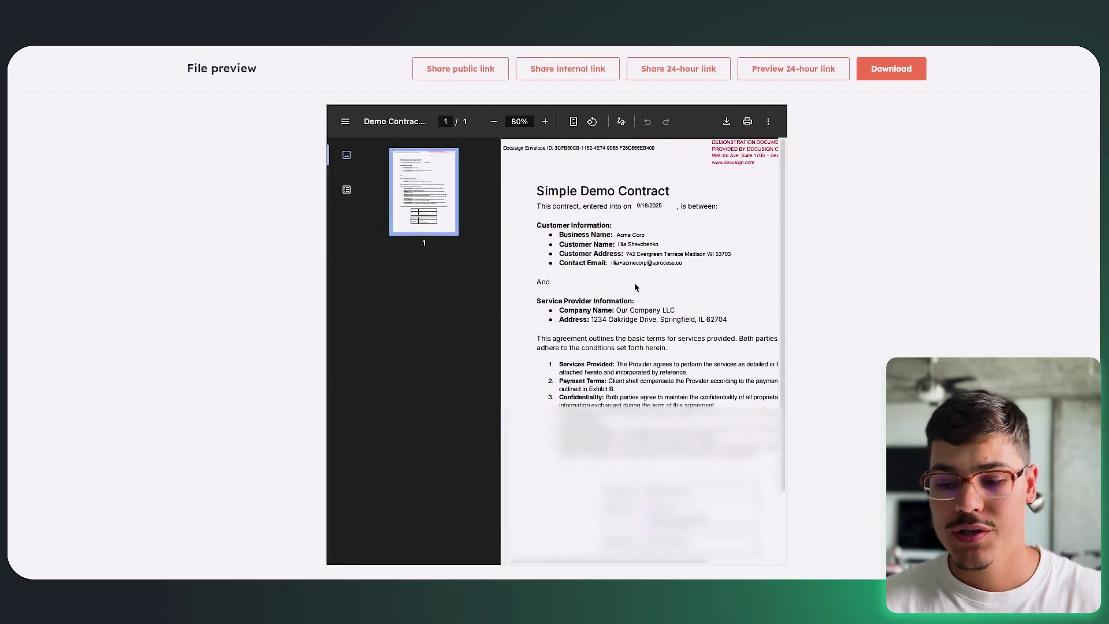
pyautogui.scroll(-3, 634, 282)
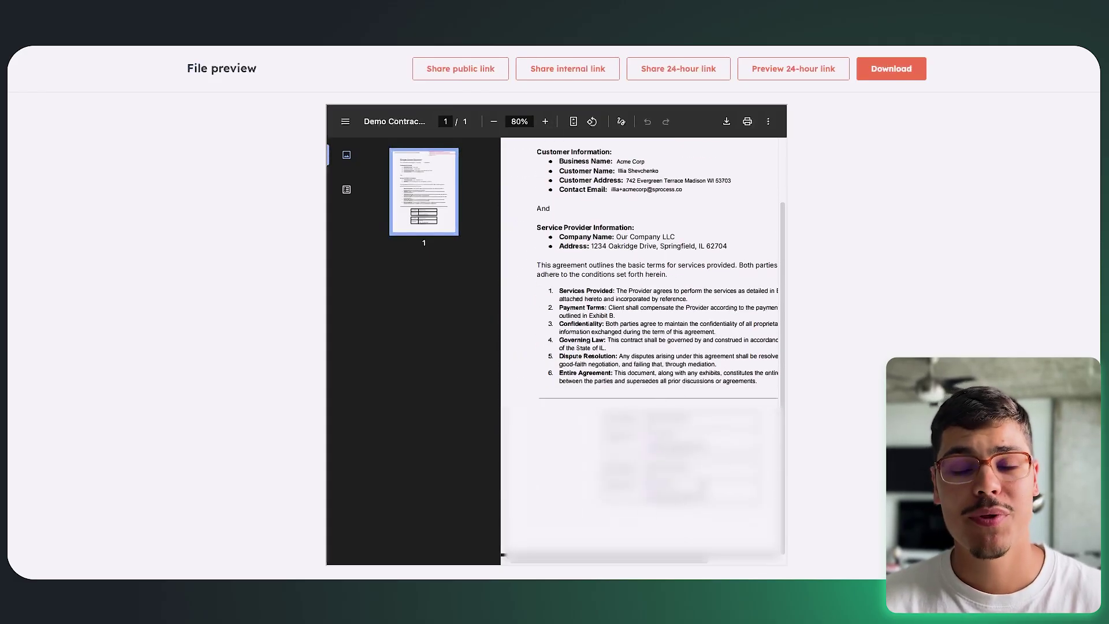